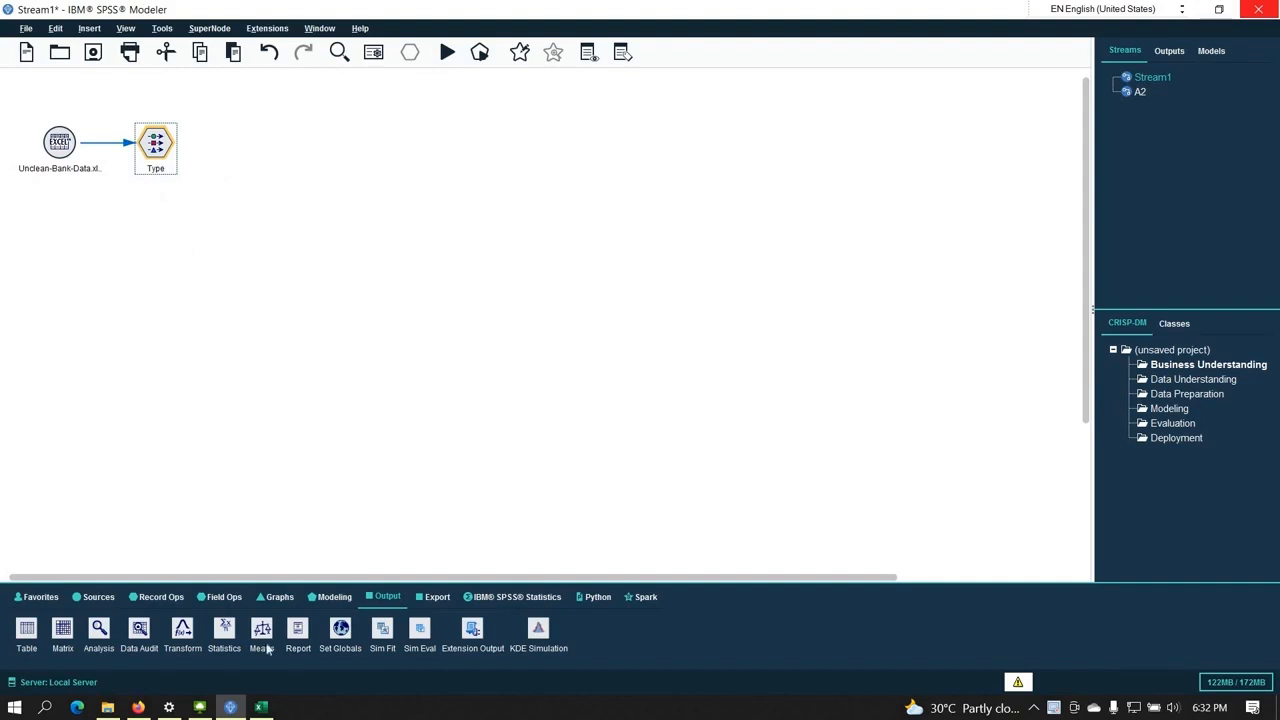
- Switch to the Unclean-Bank-Data.xlsx workbook in Excel and look through the records for missing or invalid entries
{"action": "left_click", "coordinate": [261, 710]}
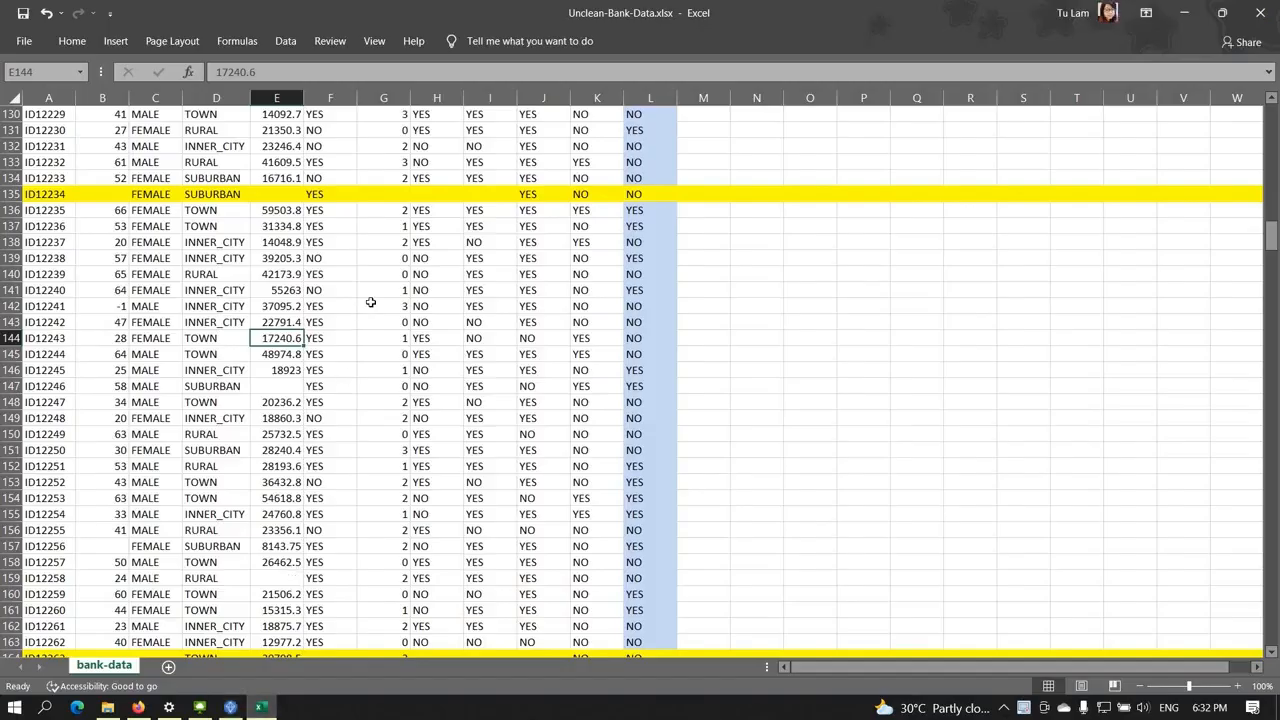
{"action": "scroll", "coordinate": [371, 300], "scroll_direction": "up", "scroll_amount": 5}
{"action": "scroll", "coordinate": [371, 301], "scroll_direction": "up", "scroll_amount": 20}
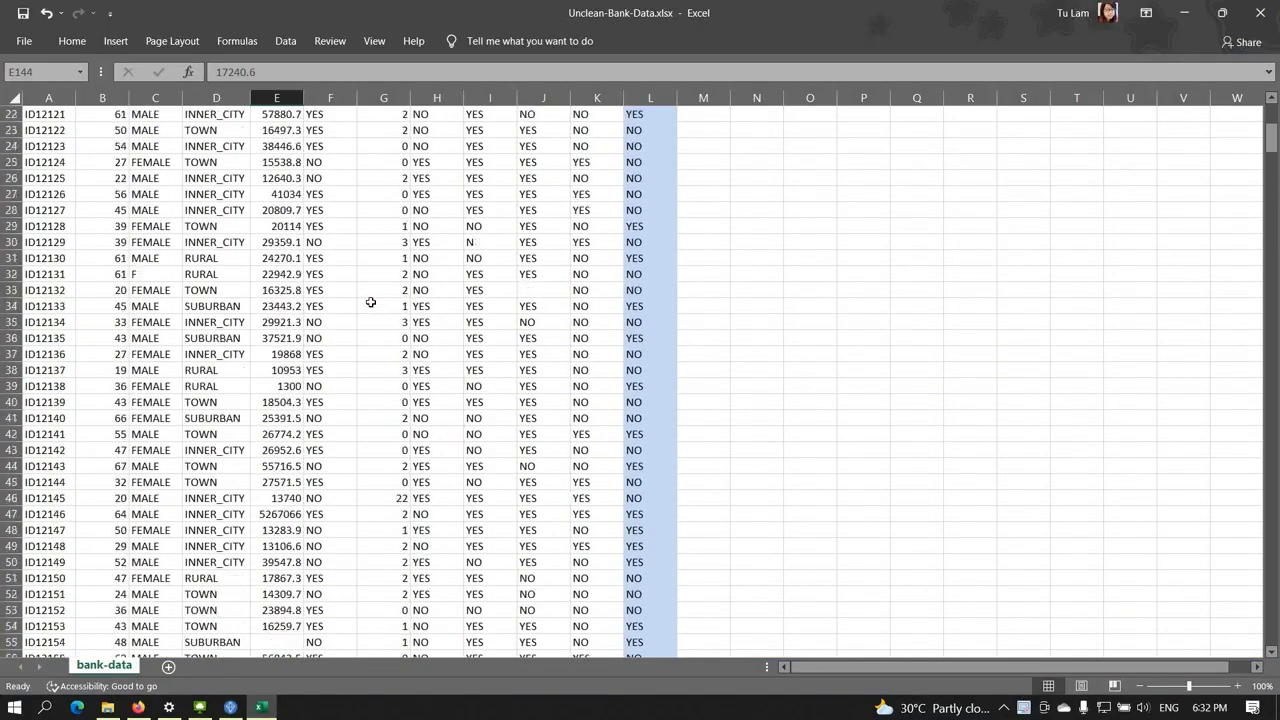
{"action": "scroll", "coordinate": [371, 301], "scroll_direction": "up", "scroll_amount": 2}
{"action": "scroll", "coordinate": [371, 300], "scroll_direction": "down", "scroll_amount": 20}
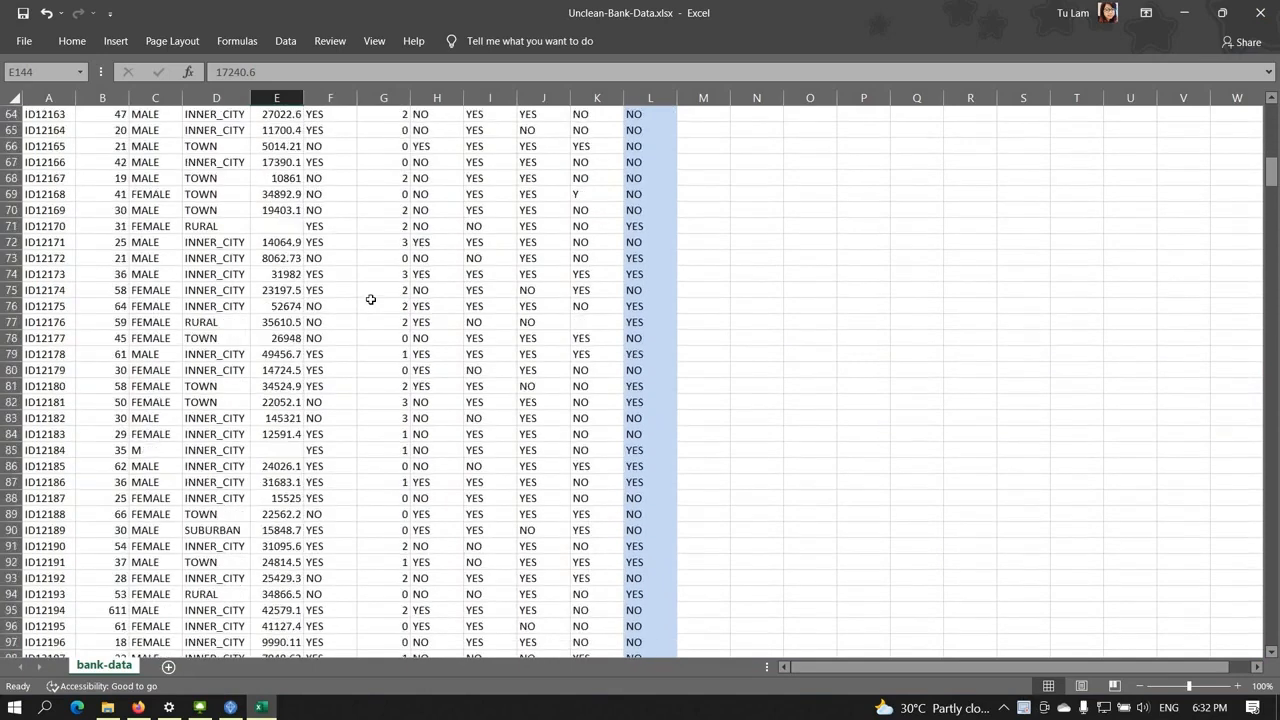
{"action": "scroll", "coordinate": [371, 300], "scroll_direction": "down", "scroll_amount": 13}
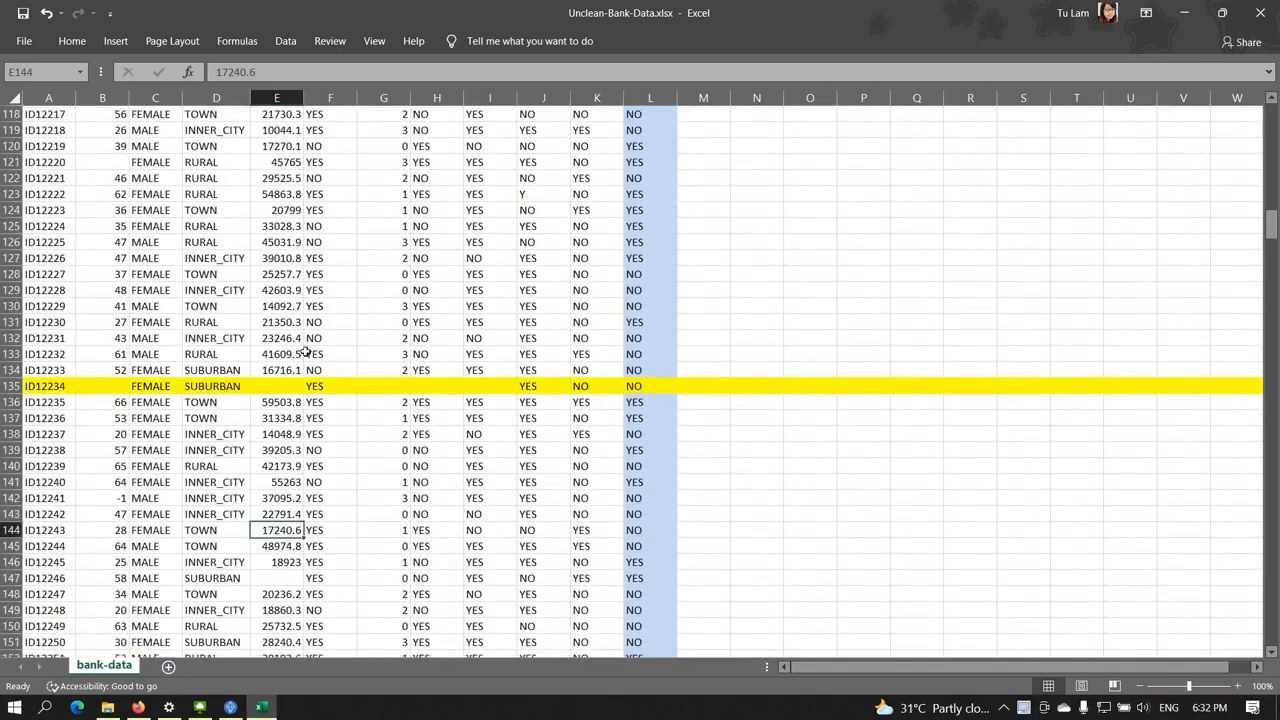
- Inspect the blank cells in the yellow-highlighted row 135, including columns B, G, H and I
{"action": "left_click", "coordinate": [100, 386]}
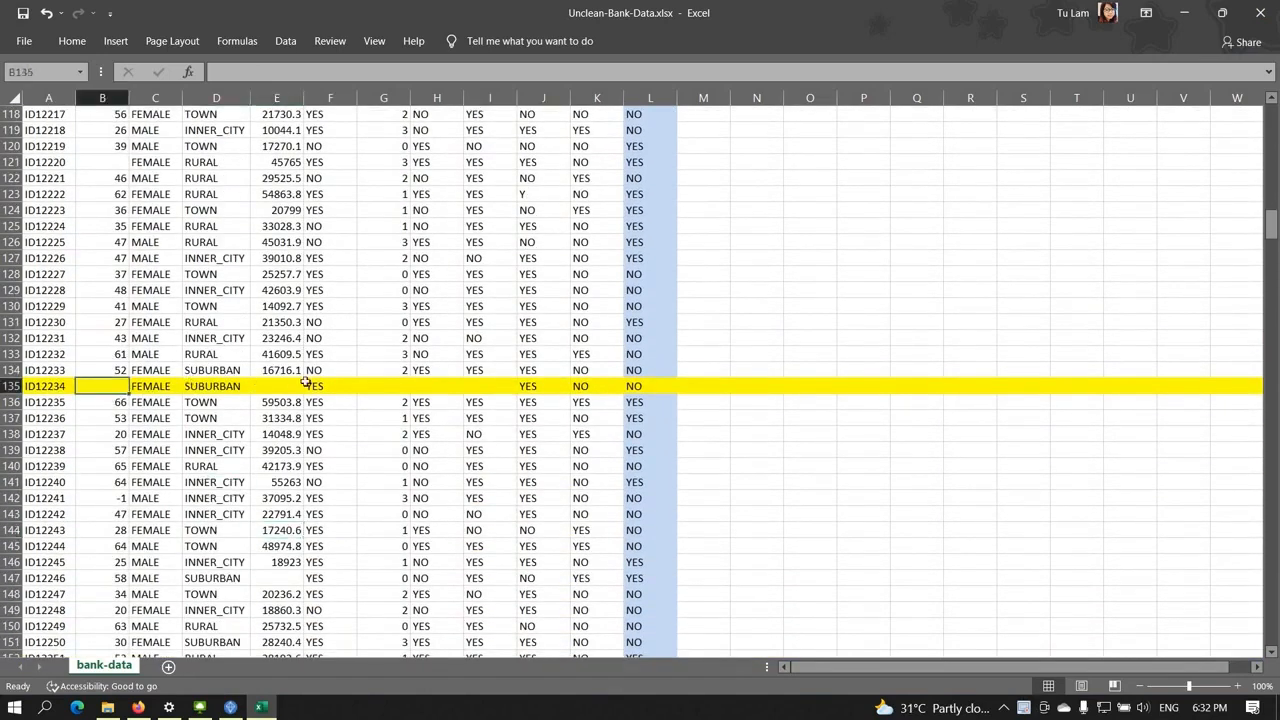
{"action": "left_click", "coordinate": [380, 386]}
{"action": "left_click", "coordinate": [454, 385]}
{"action": "left_click", "coordinate": [501, 384]}
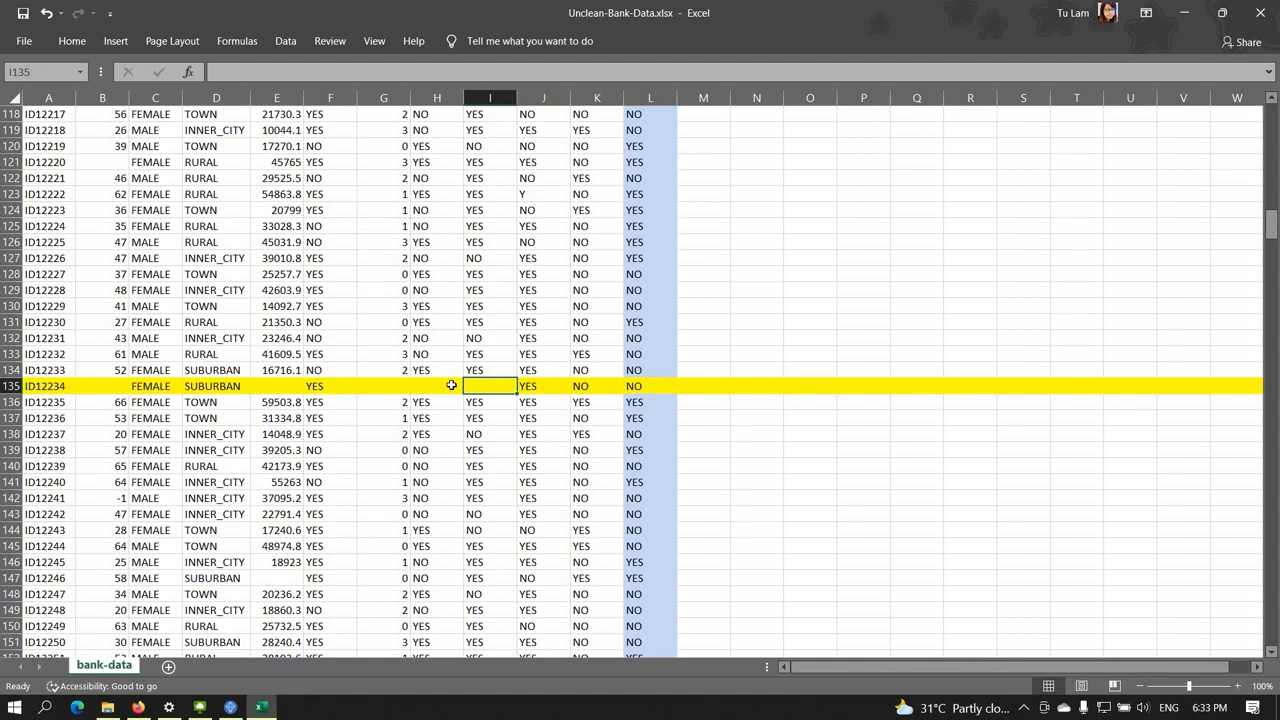
- Switch back to SPSS Modeler and add a Select node connected after the Type node
{"action": "left_click", "coordinate": [230, 707]}
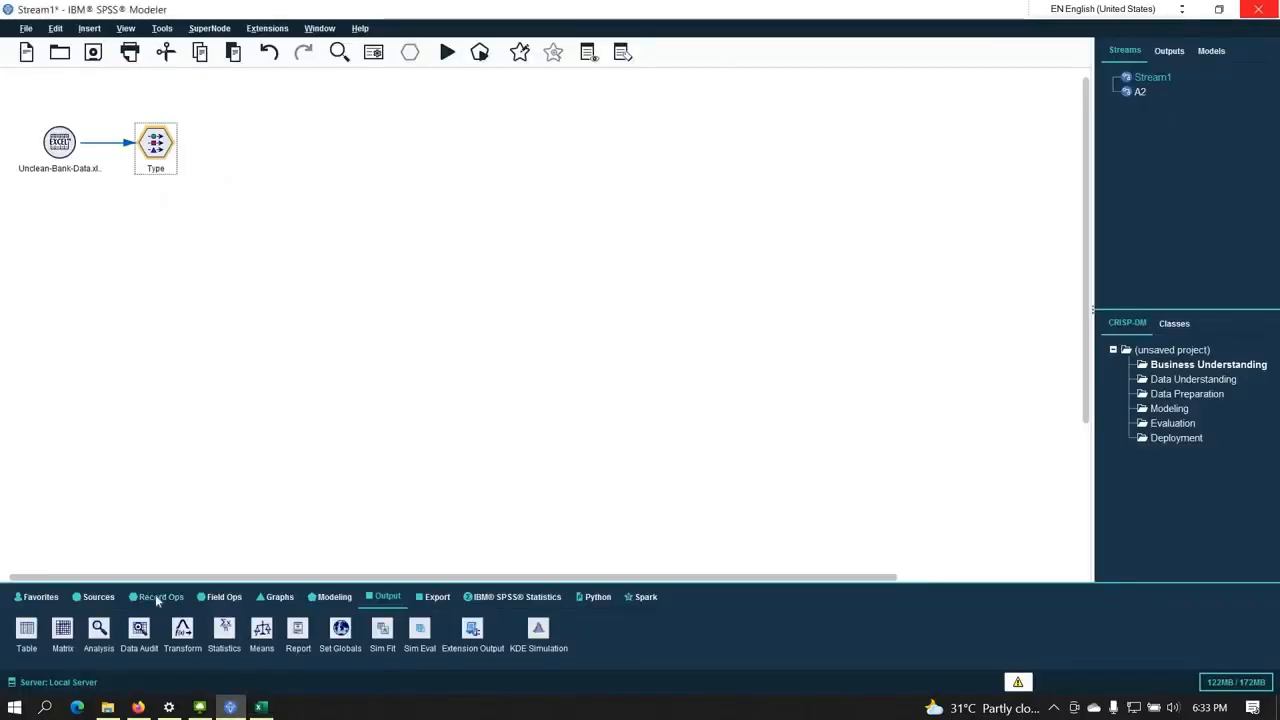
{"action": "left_click", "coordinate": [156, 598]}
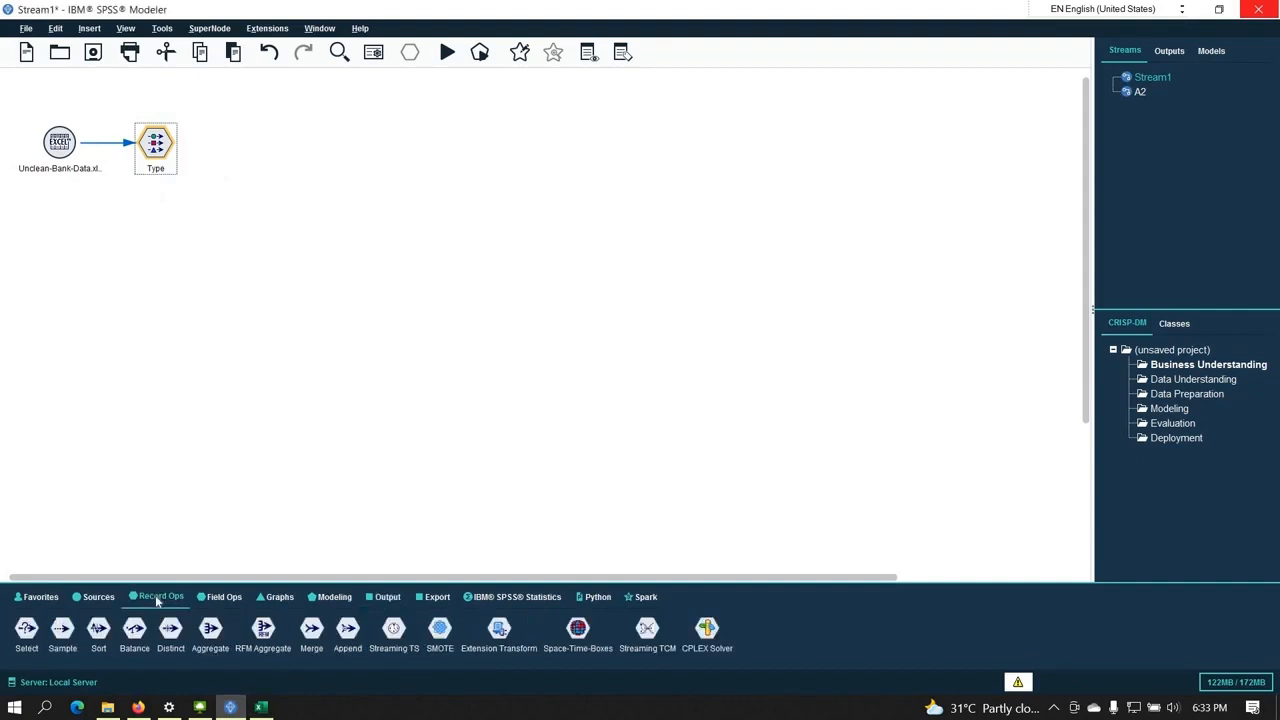
{"action": "double_click", "coordinate": [25, 630]}
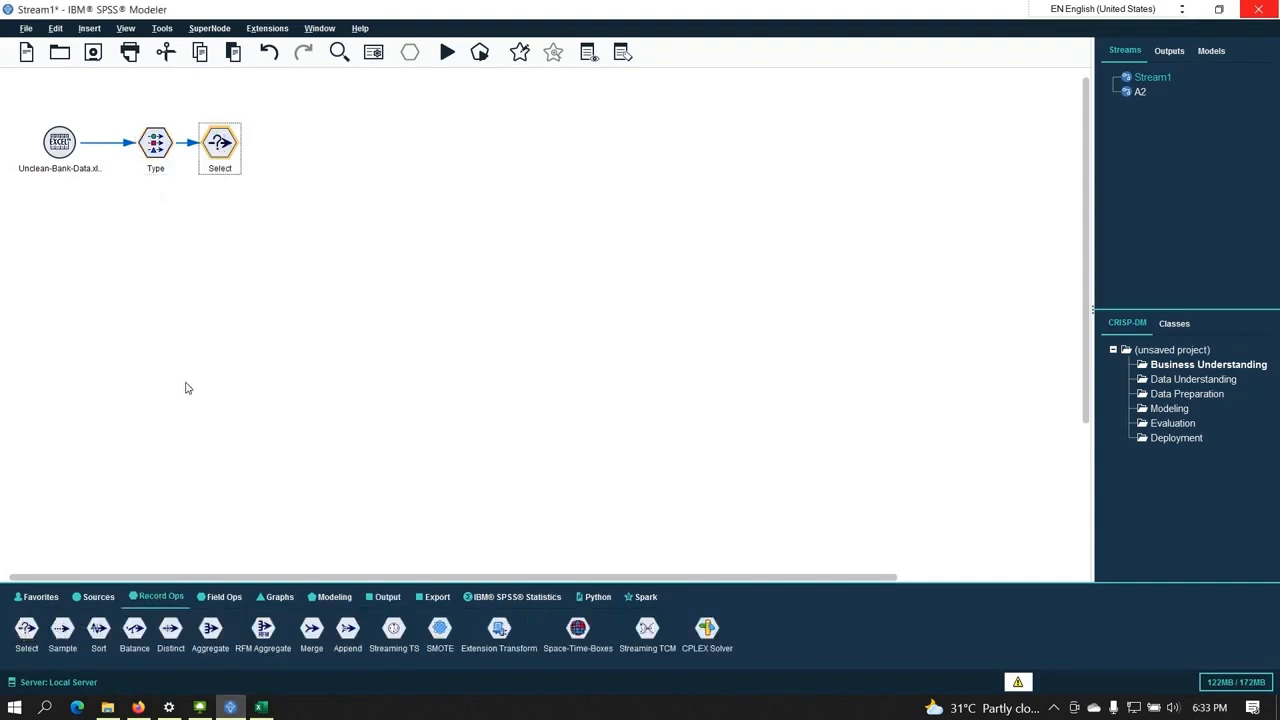
- Open the Select node's settings, maximize the dialog and set the mode to Discard
{"action": "double_click", "coordinate": [221, 148]}
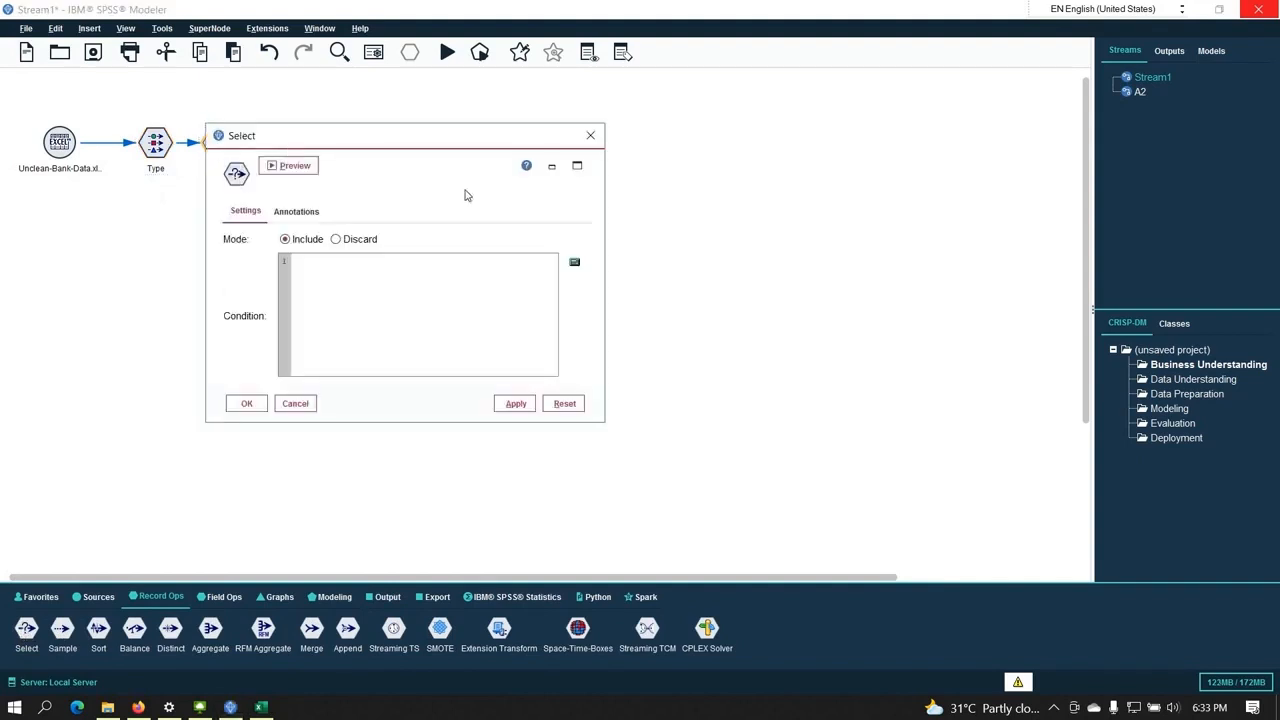
{"action": "left_click", "coordinate": [582, 167]}
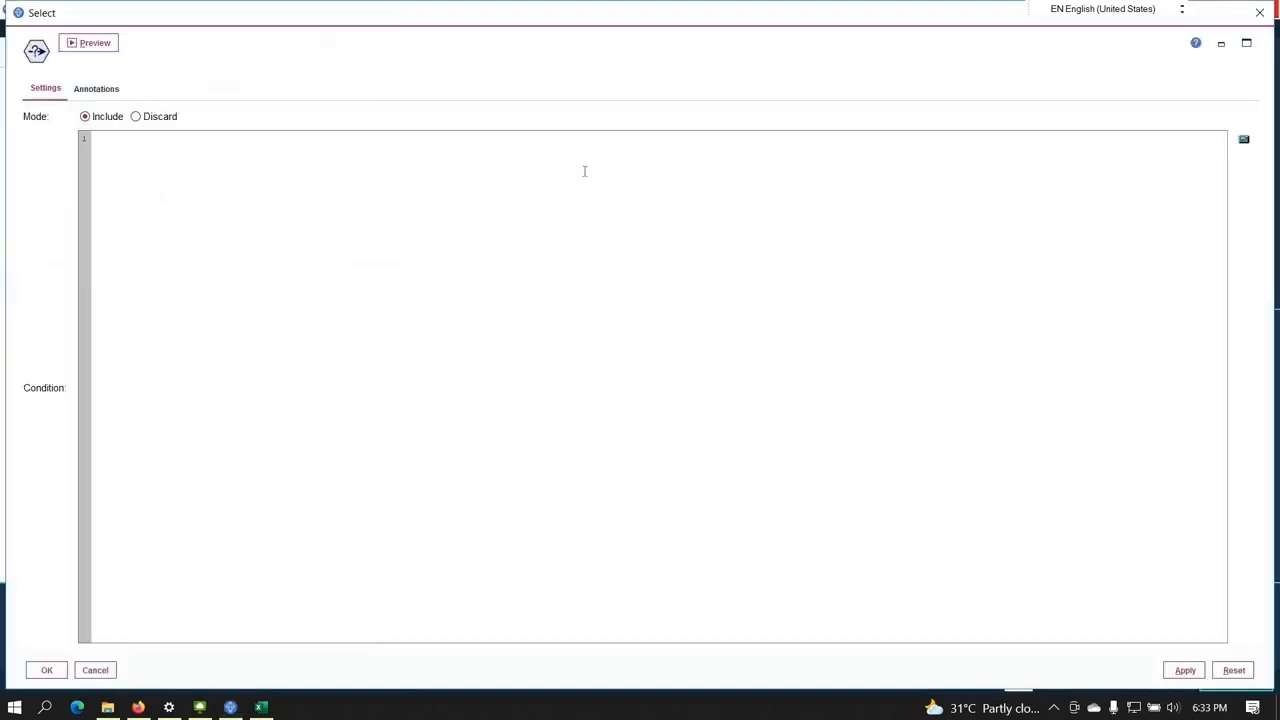
{"action": "left_click", "coordinate": [388, 191]}
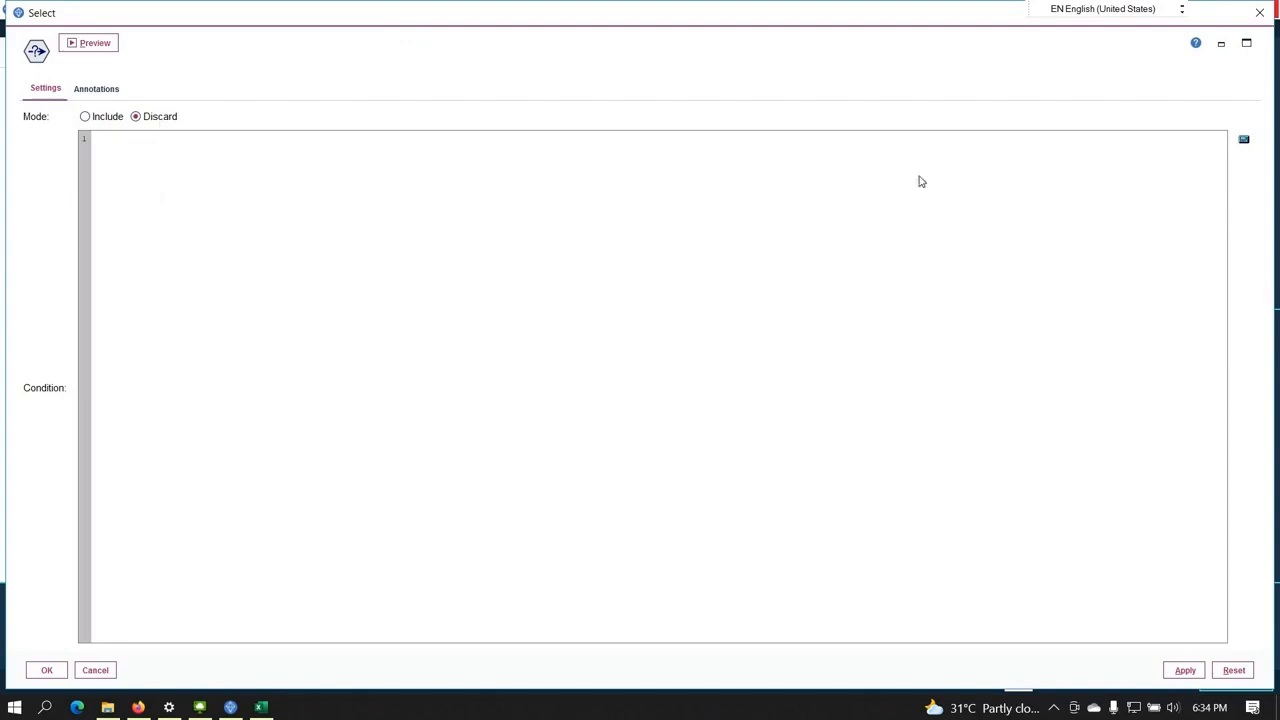
- Open the Expression Builder for the condition and insert the count_nulls function from the Comparison category
{"action": "left_click", "coordinate": [1244, 141]}
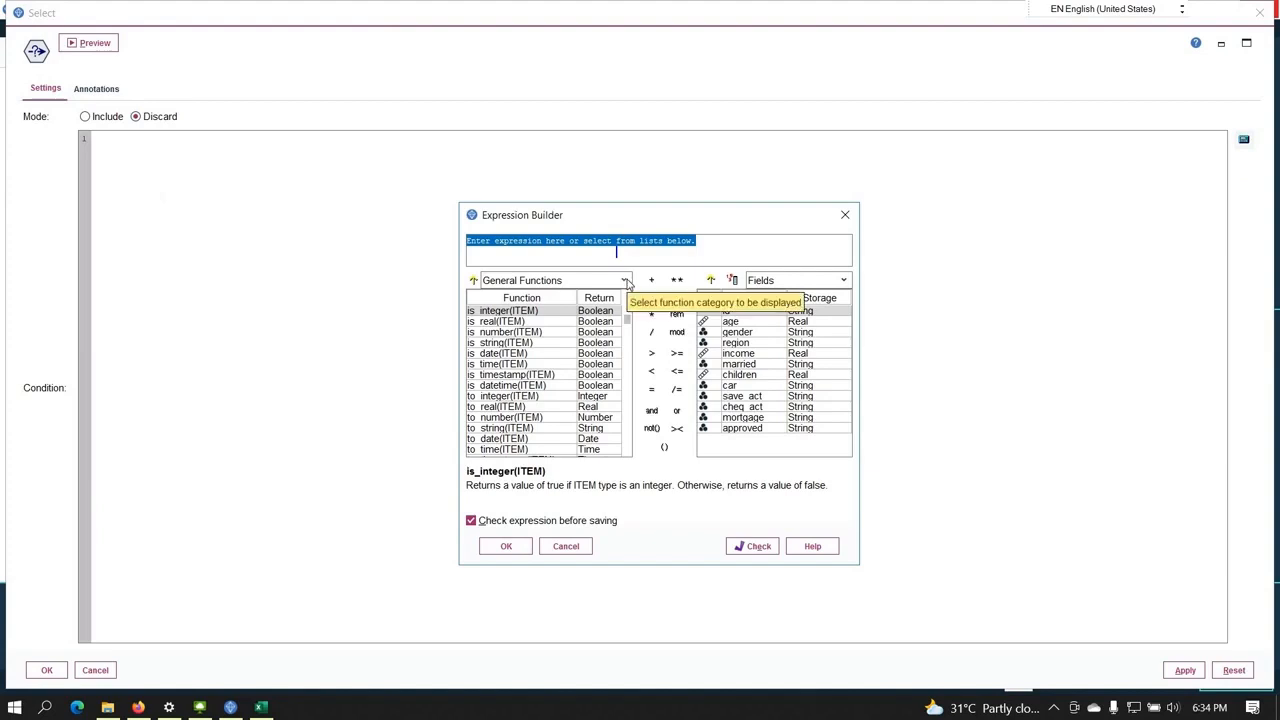
{"action": "left_click", "coordinate": [626, 281]}
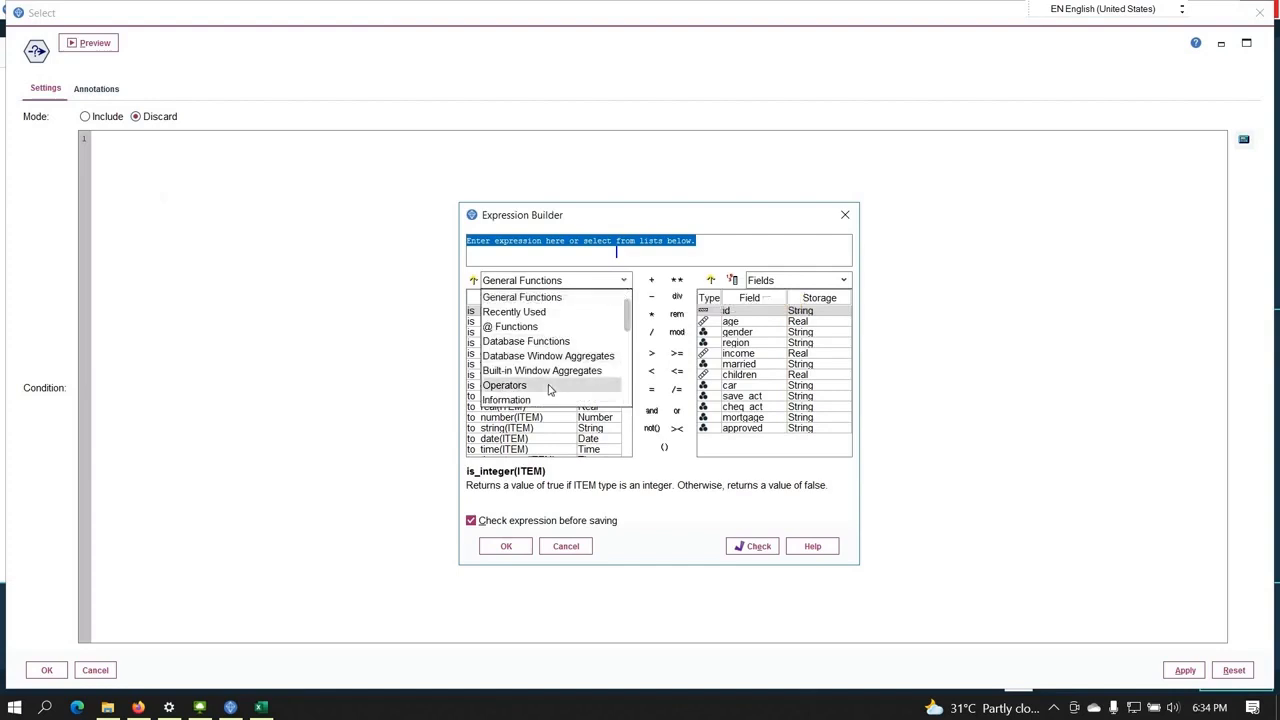
{"action": "scroll", "coordinate": [548, 389], "scroll_direction": "down", "scroll_amount": 2}
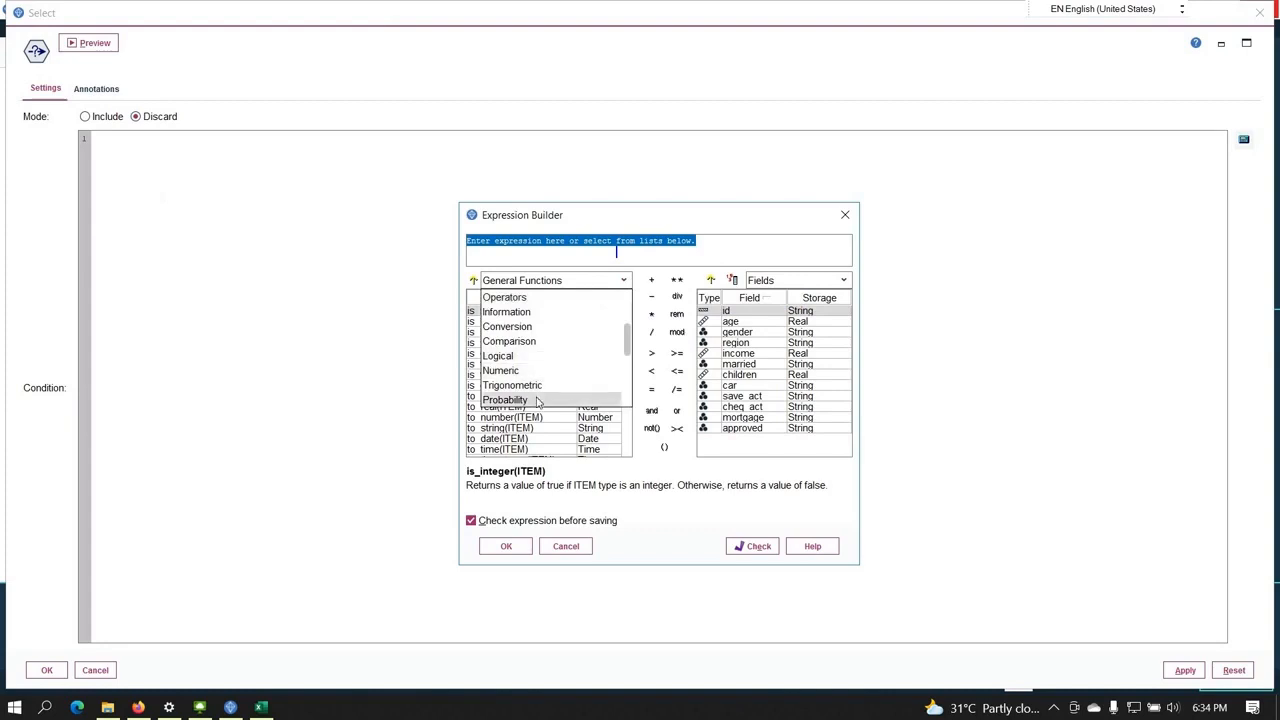
{"action": "scroll", "coordinate": [545, 388], "scroll_direction": "down", "scroll_amount": 4}
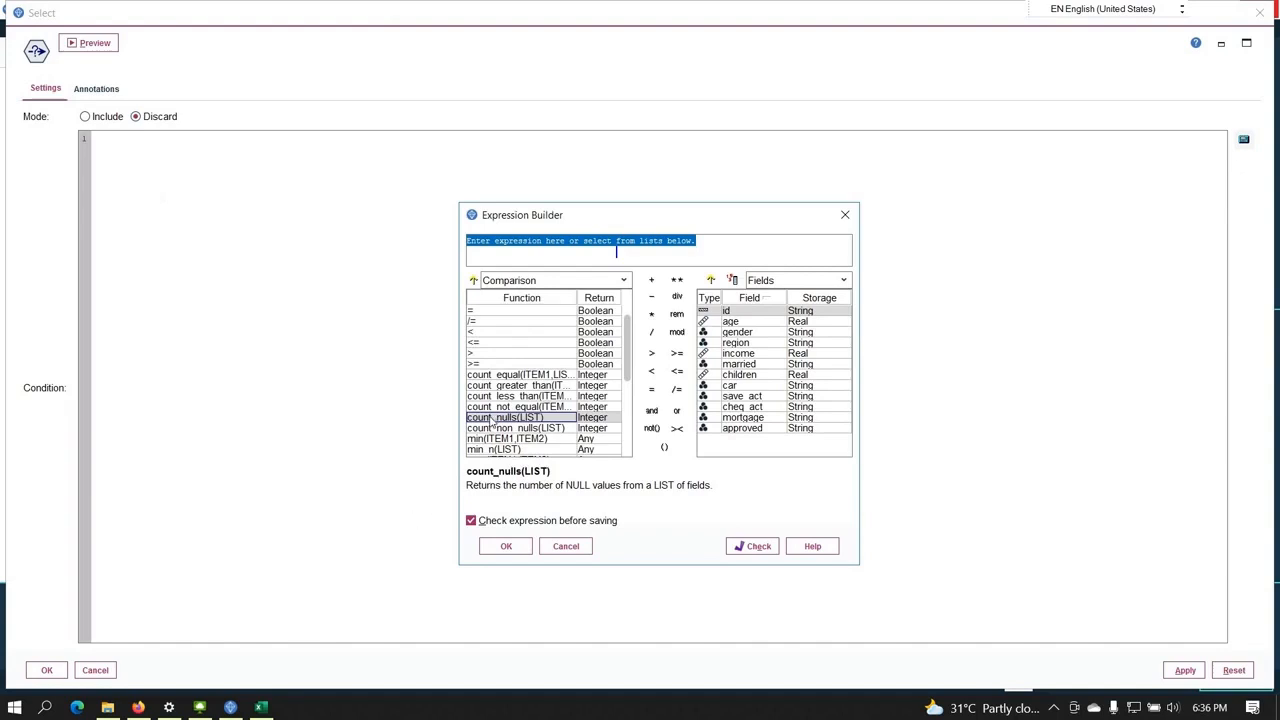
{"action": "left_click", "coordinate": [625, 281]}
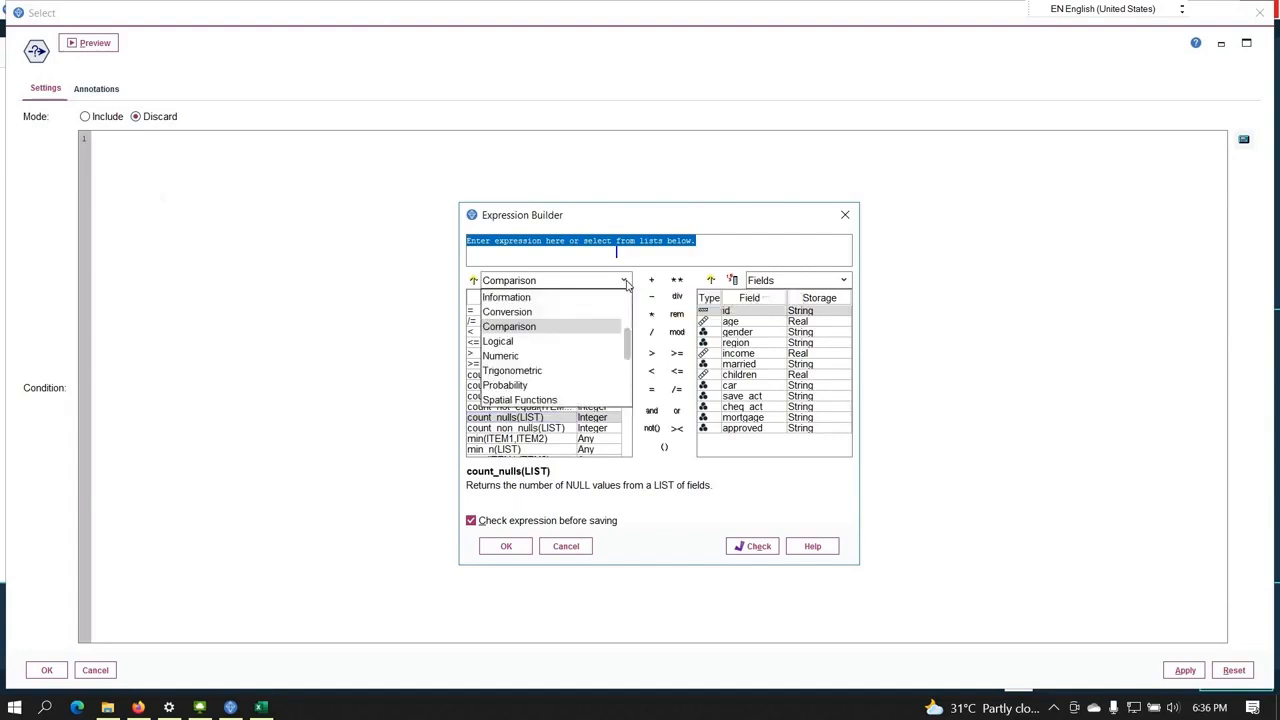
{"action": "left_click", "coordinate": [538, 330]}
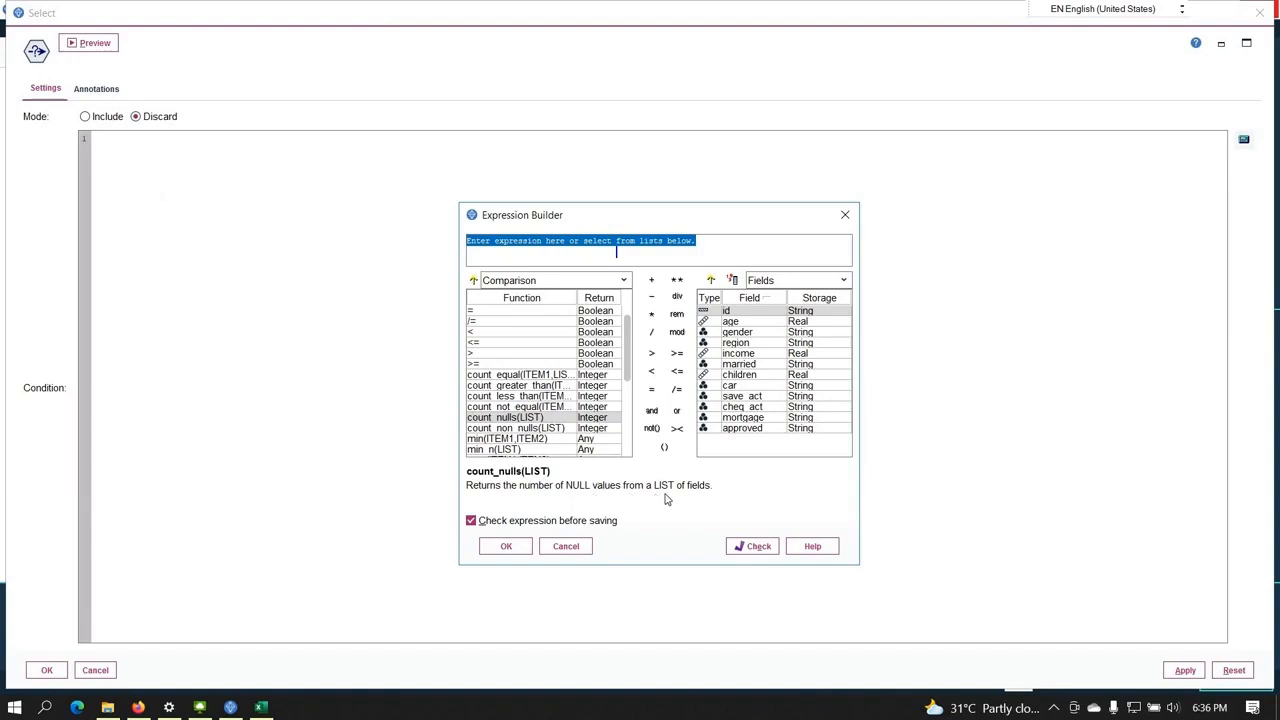
{"action": "double_click", "coordinate": [490, 419]}
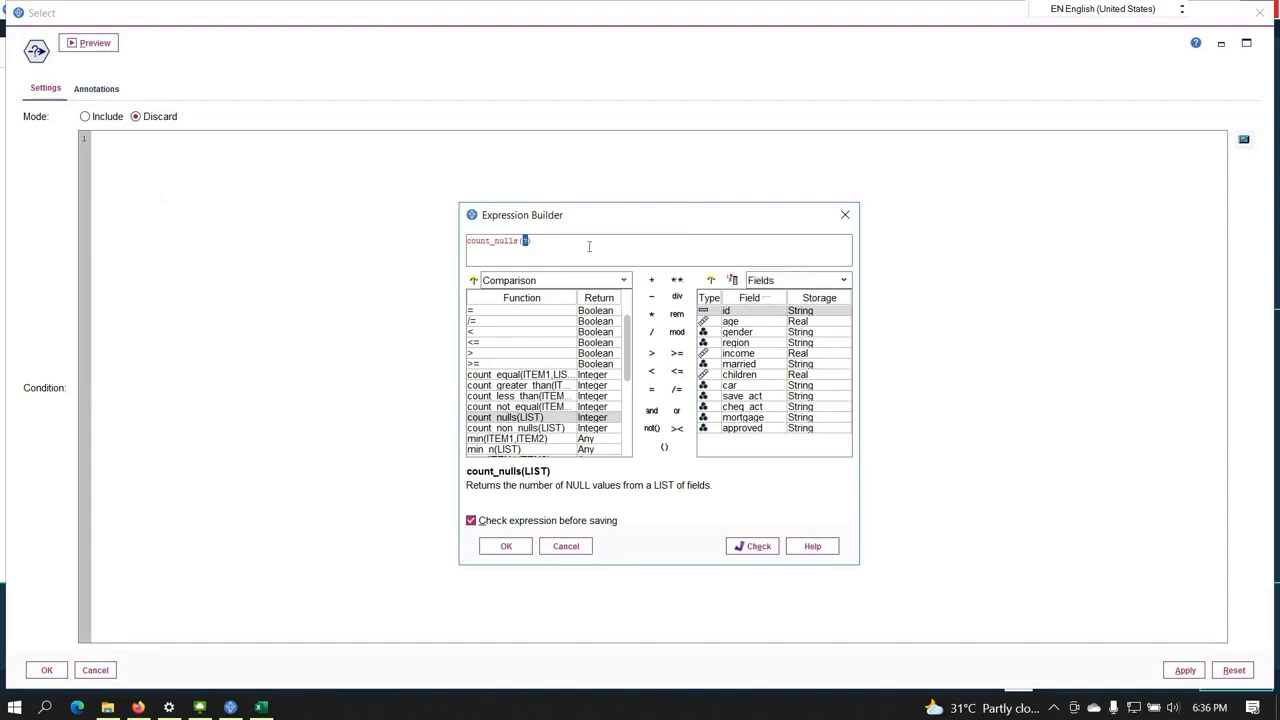
- Fill the count_nulls argument with the bracketed list of numeric fields [age income children]
{"action": "type", "text": "[]"}
{"action": "key", "text": "Left"}
{"action": "left_click", "coordinate": [751, 322]}
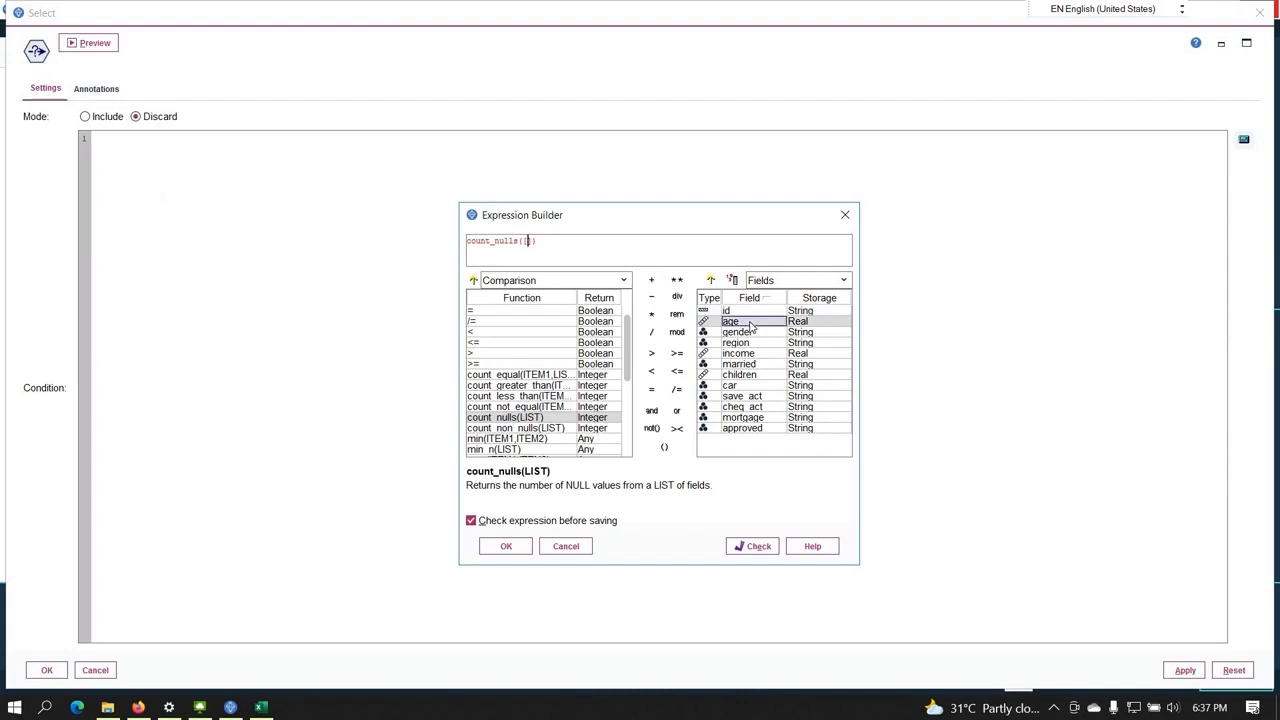
{"action": "double_click", "coordinate": [751, 322]}
{"action": "double_click", "coordinate": [767, 356]}
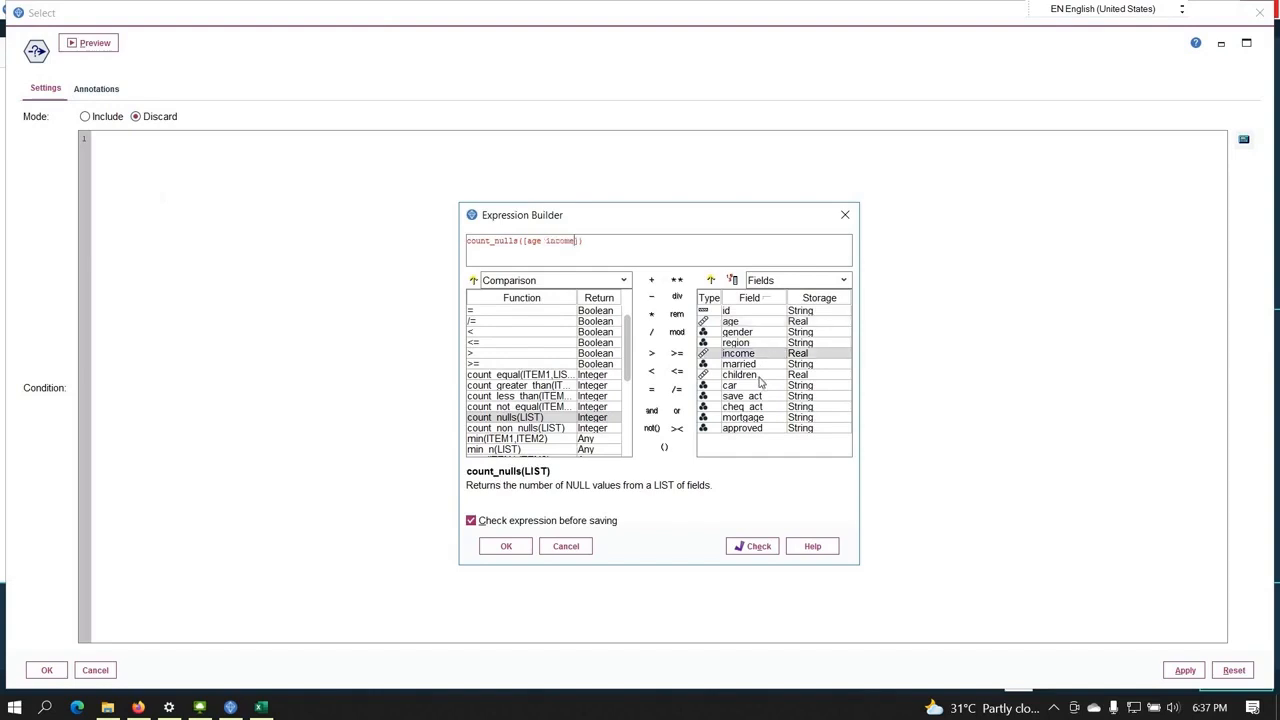
{"action": "double_click", "coordinate": [758, 376]}
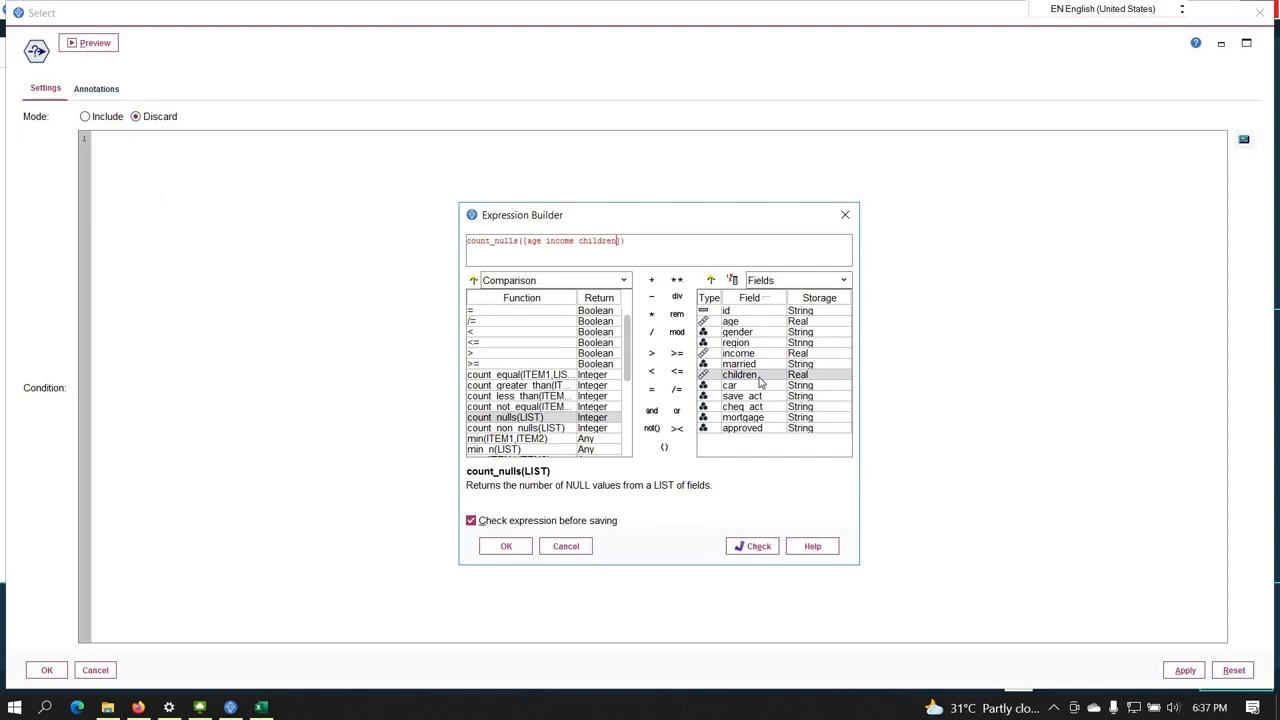
{"action": "left_click", "coordinate": [640, 242]}
{"action": "left_click_drag", "start_coordinate": [530, 243], "coordinate": [617, 241]}
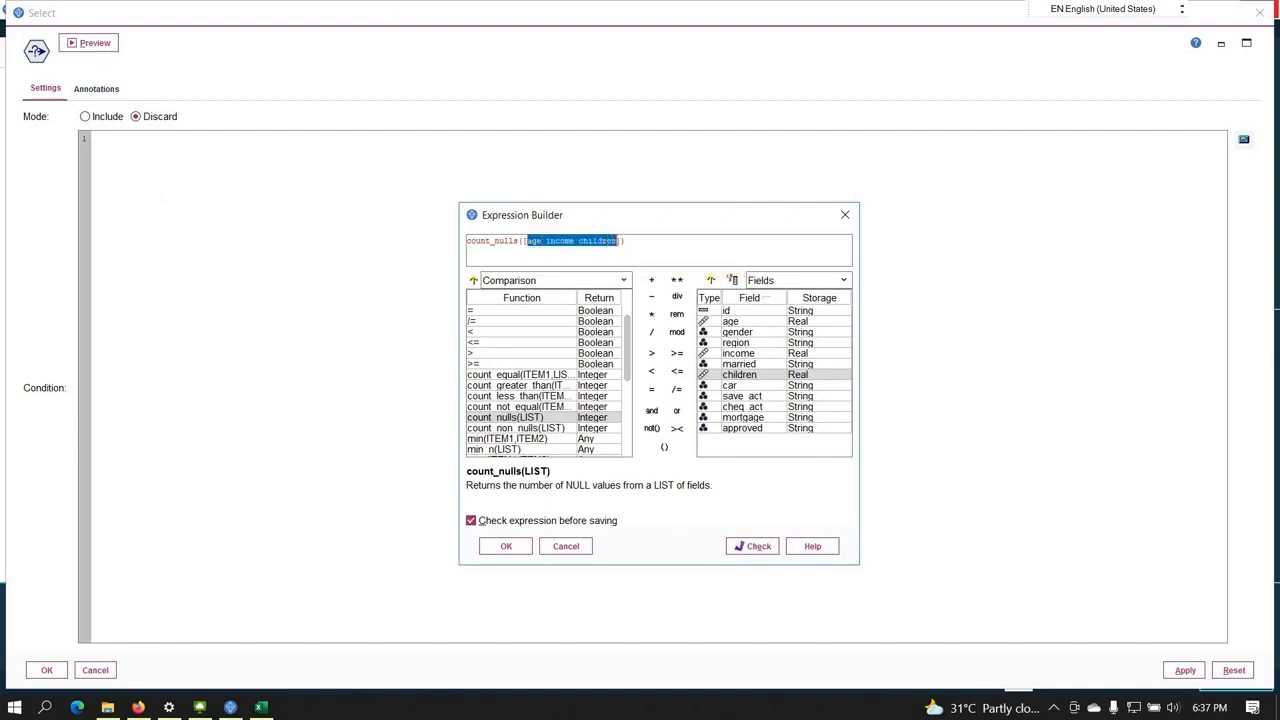
{"action": "left_click", "coordinate": [624, 241]}
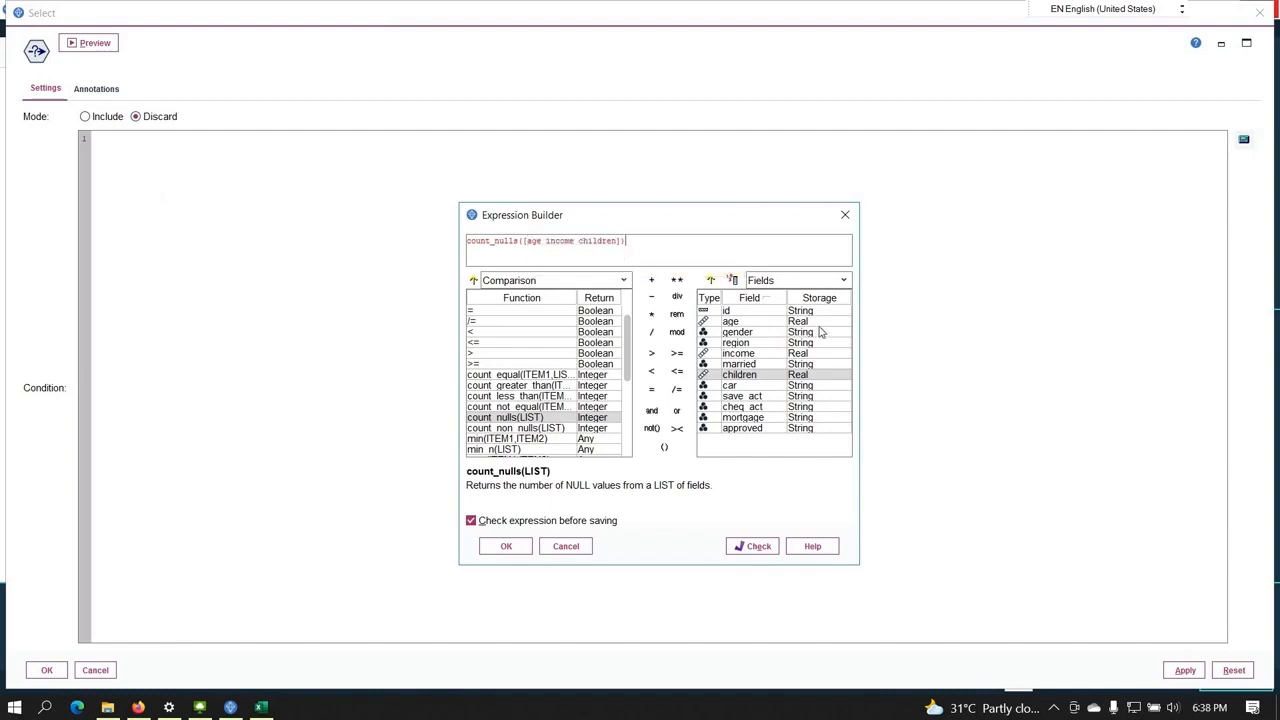
{"action": "left_click", "coordinate": [814, 321]}
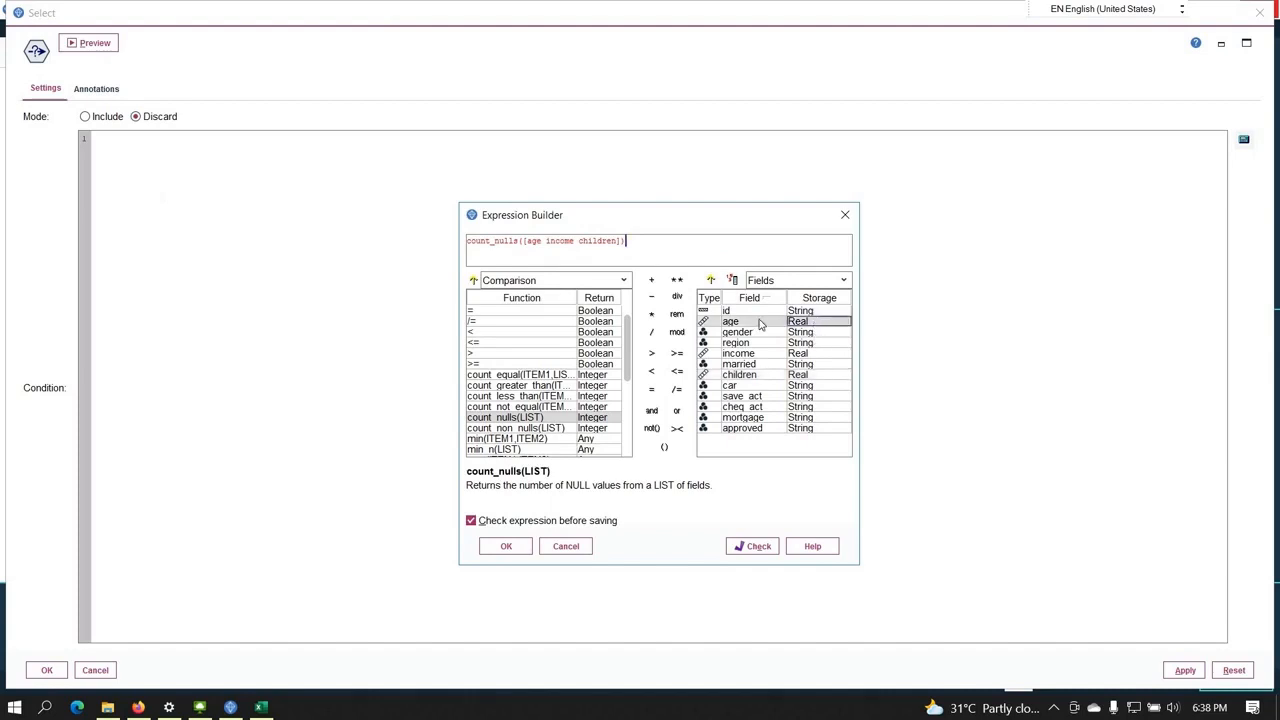
- Extend the expression with + count_equal and enter an empty string "" as the function's first argument
{"action": "left_click", "coordinate": [672, 241]}
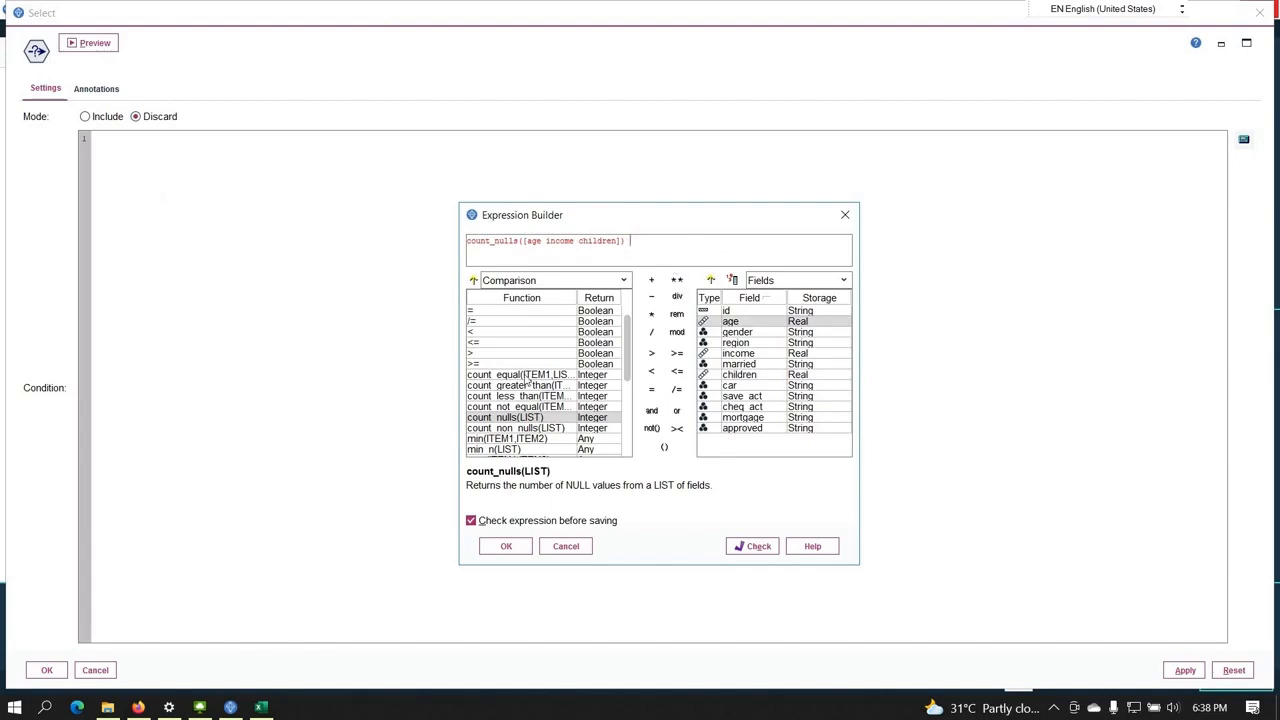
{"action": "left_click", "coordinate": [527, 378]}
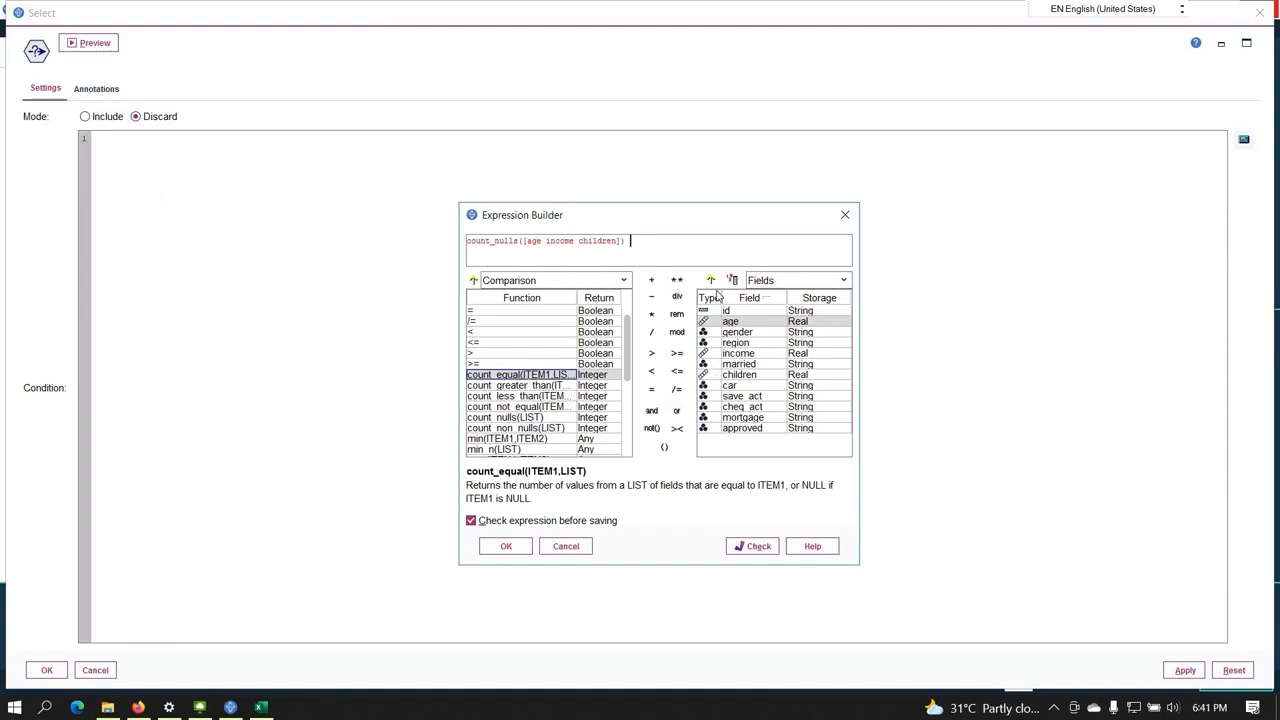
{"action": "key", "text": "Return"}
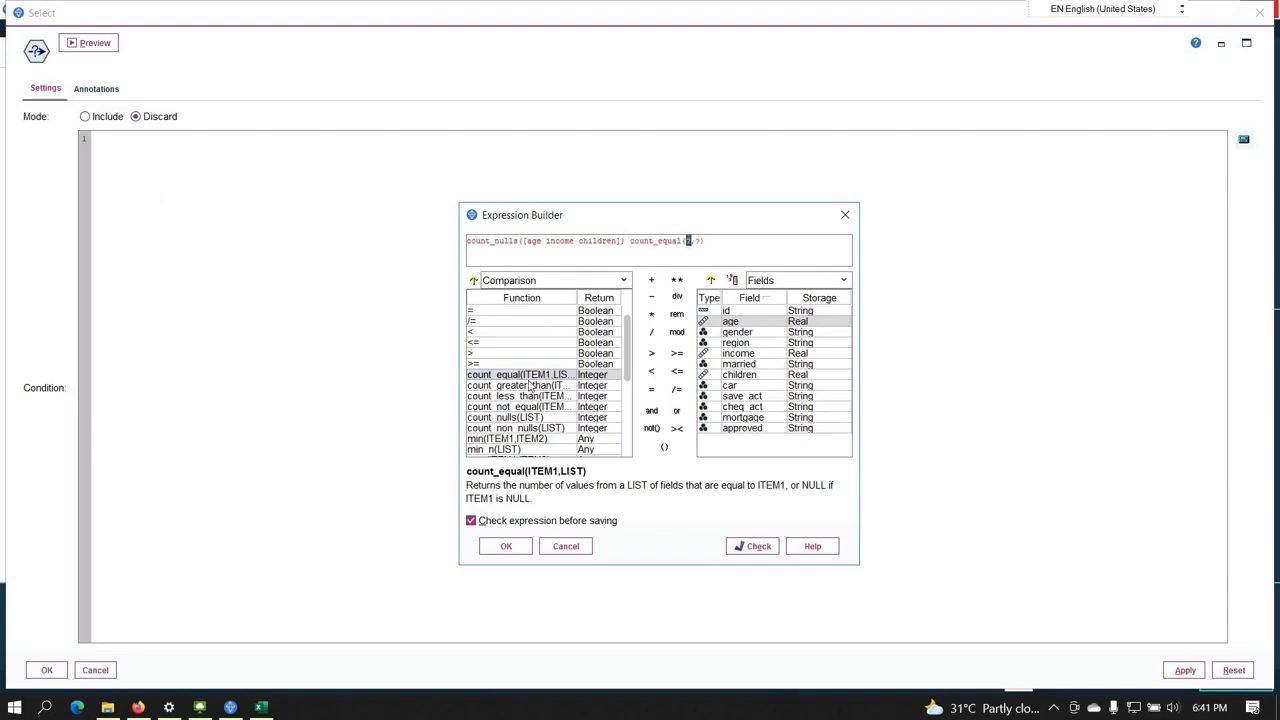
{"action": "left_click_drag", "start_coordinate": [630, 241], "coordinate": [716, 236]}
{"action": "type", "text": "+"}
{"action": "key", "text": "BackSpace"}
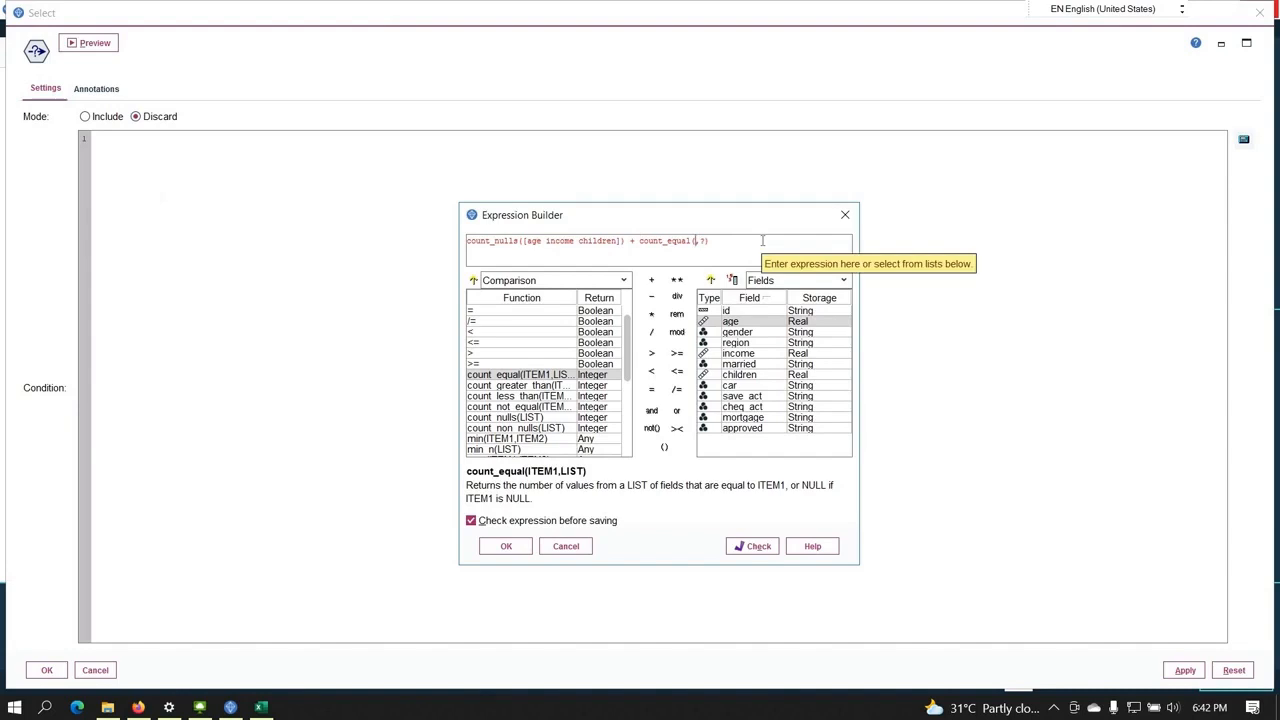
{"action": "type", "text": "\"\""}
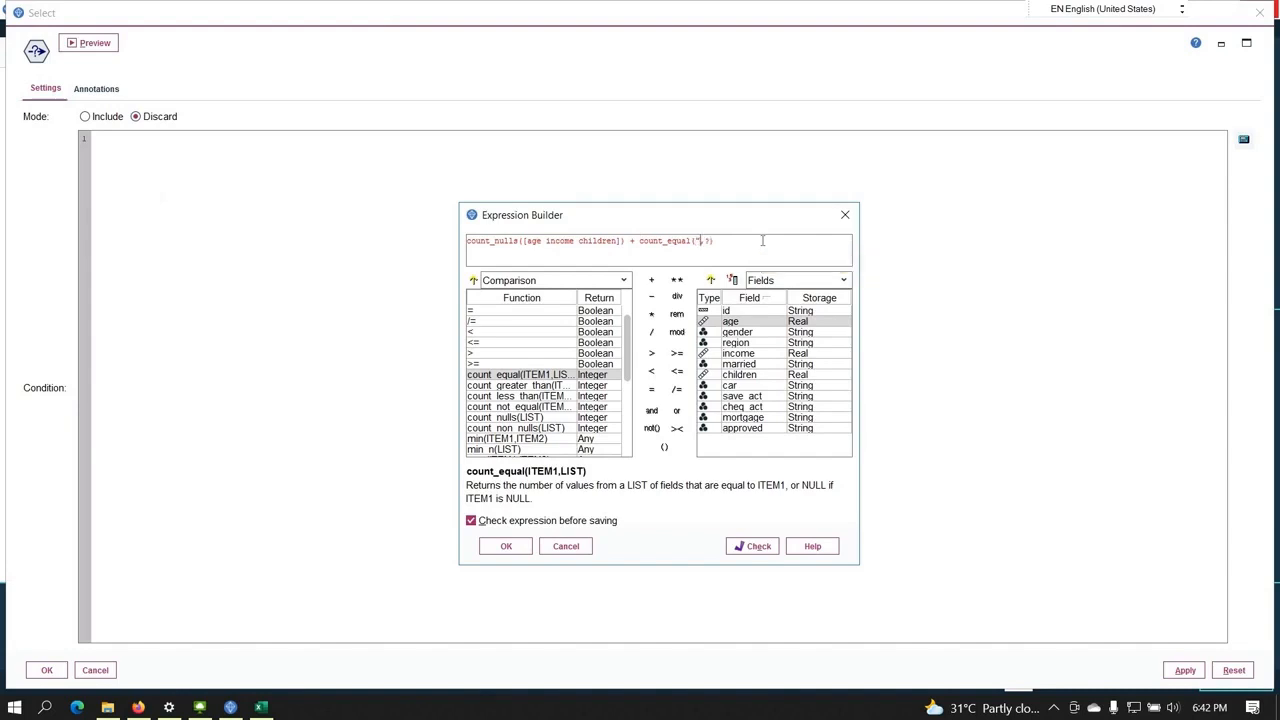
- Start a bracketed field list as count_equal's second argument with gender, region and married
{"action": "key", "text": "Tab"}
{"action": "type", "text": "[]"}
{"action": "double_click", "coordinate": [744, 335]}
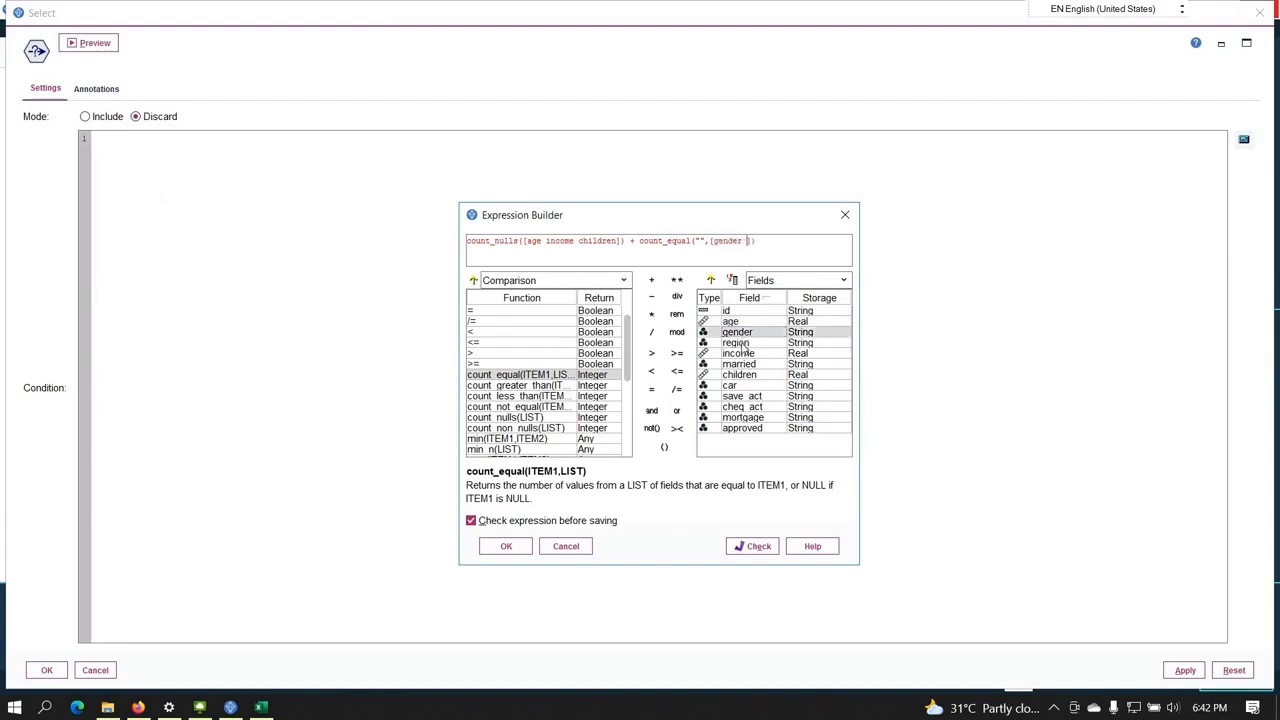
{"action": "double_click", "coordinate": [740, 343]}
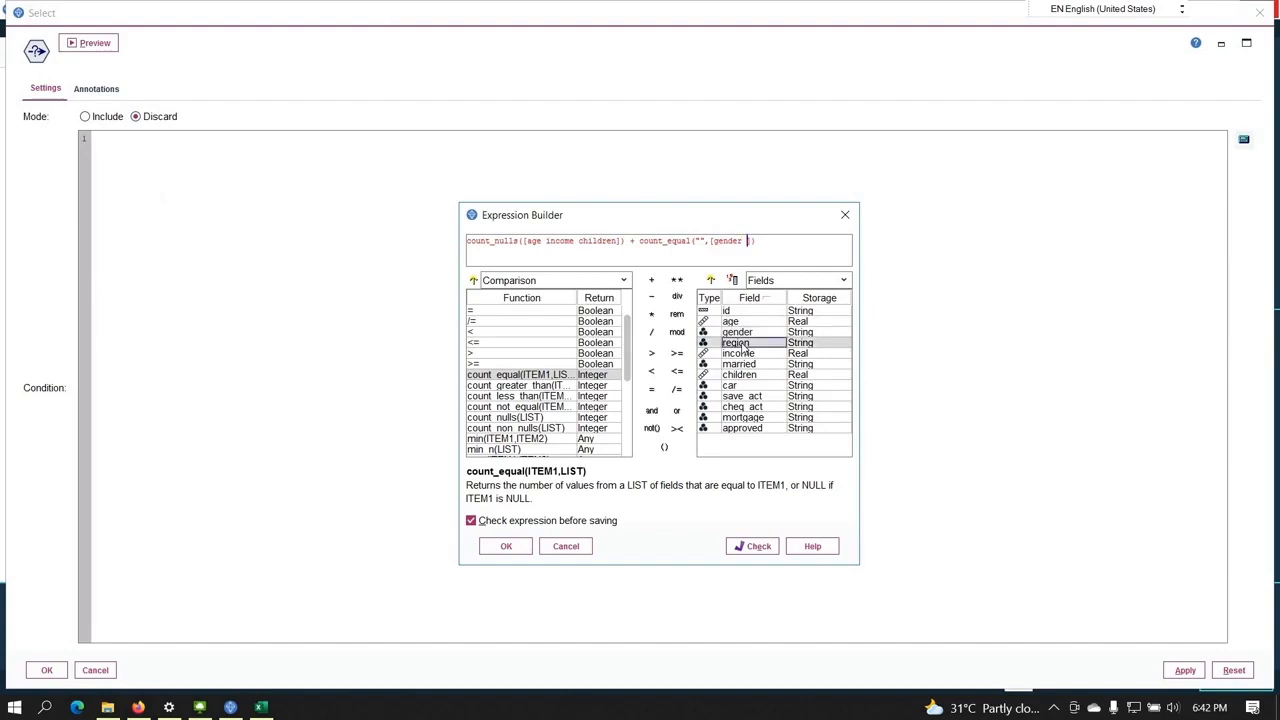
{"action": "double_click", "coordinate": [740, 365]}
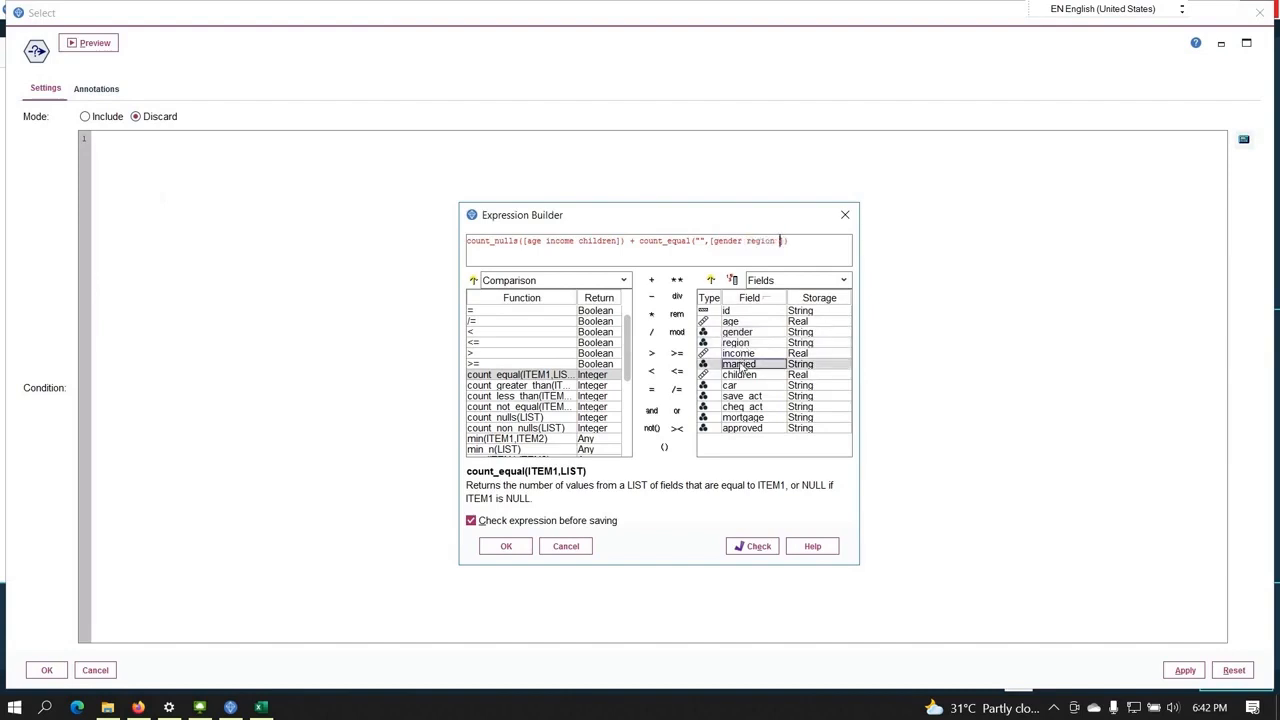
- Add car, save_act, cheq_act and mortgage to the count_equal field list, separated by spaces
{"action": "double_click", "coordinate": [740, 386]}
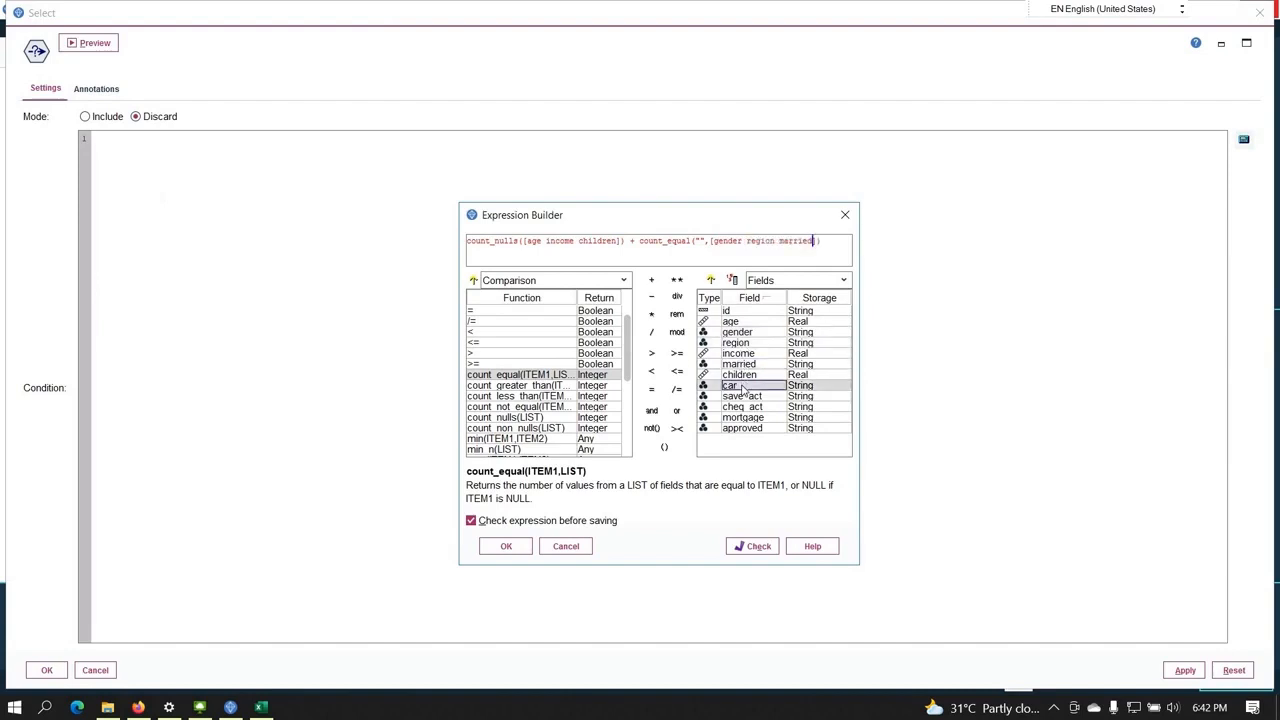
{"action": "key", "text": "BackSpace"}
{"action": "key", "text": "BackSpace"}
{"action": "key", "text": "BackSpace"}
{"action": "double_click", "coordinate": [742, 386]}
{"action": "double_click", "coordinate": [741, 398]}
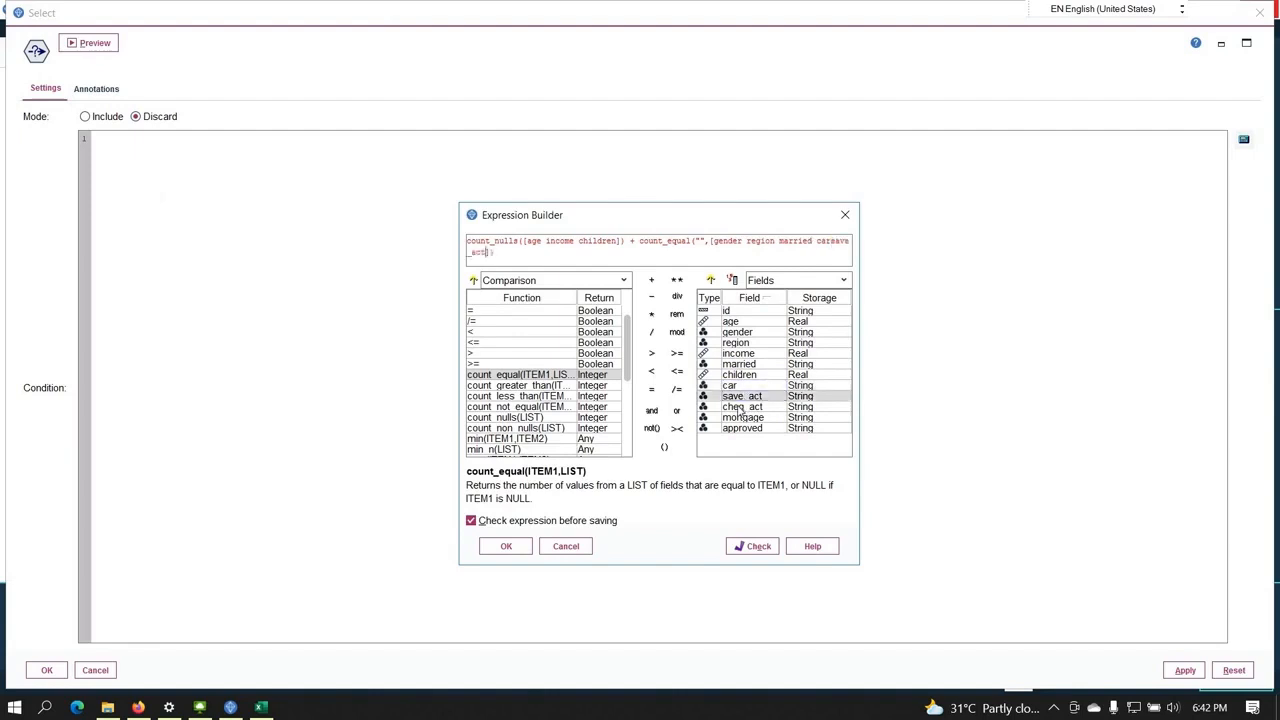
{"action": "double_click", "coordinate": [741, 408]}
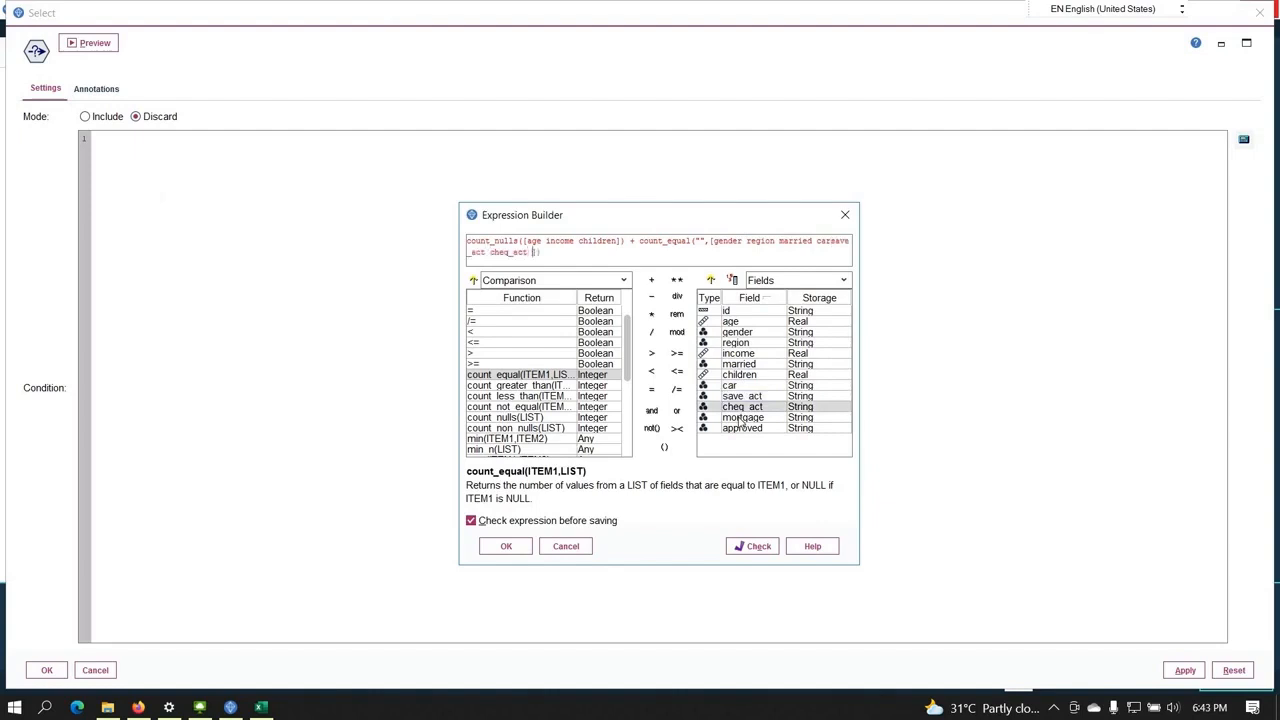
{"action": "double_click", "coordinate": [741, 418]}
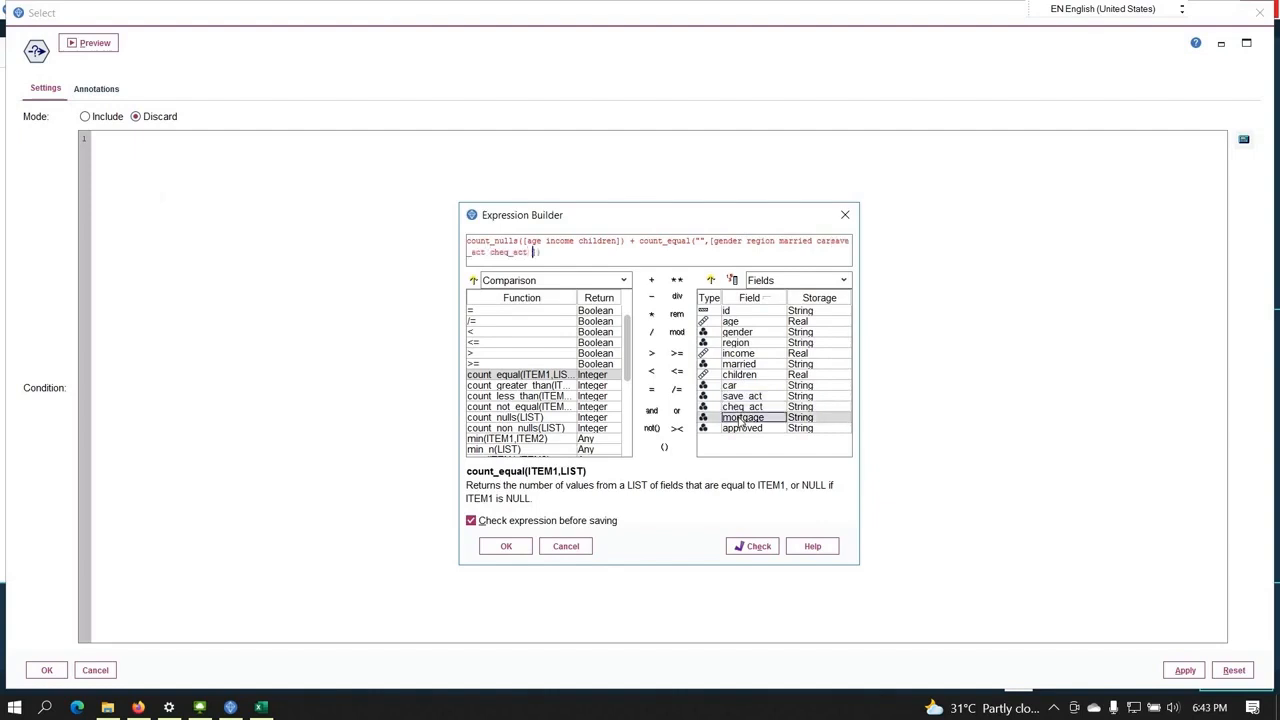
{"action": "left_click", "coordinate": [832, 241]}
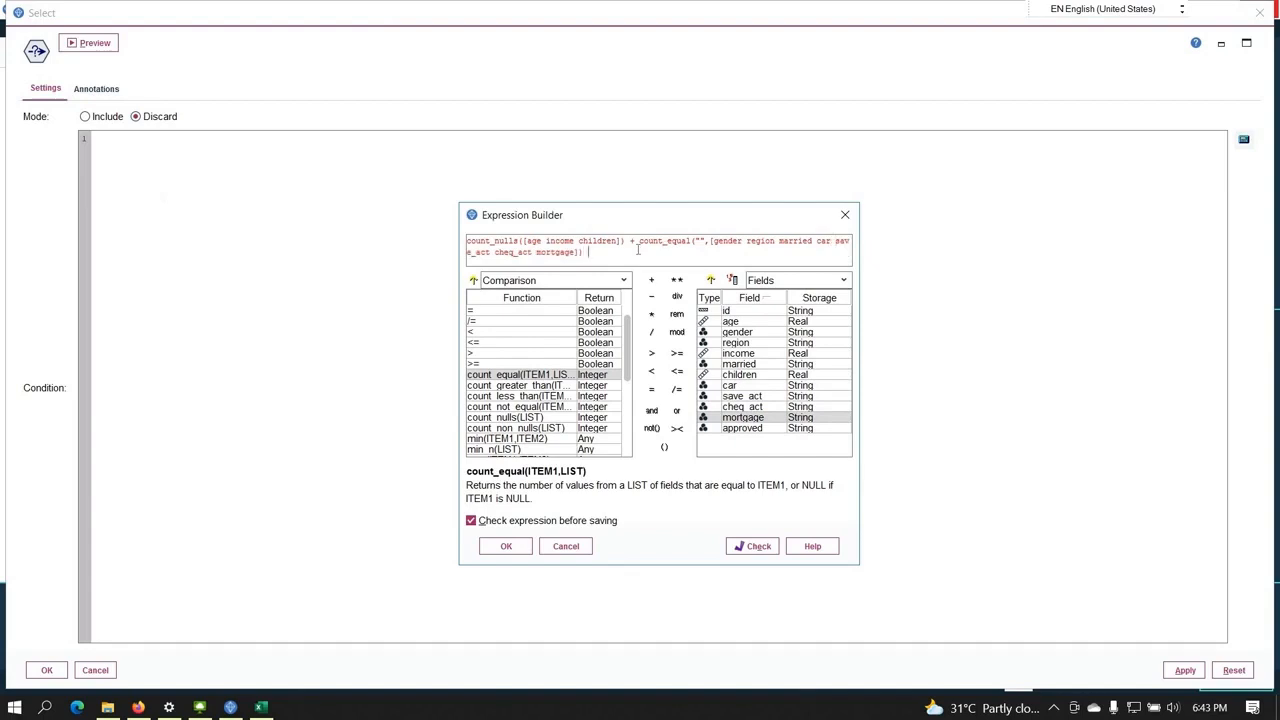
- Enclose the sum of both counts in parentheses, compare it with >= 2, then check the expression and save it as the Select condition
{"action": "type", "text": ">= 2"}
{"action": "type", "text": ")"}
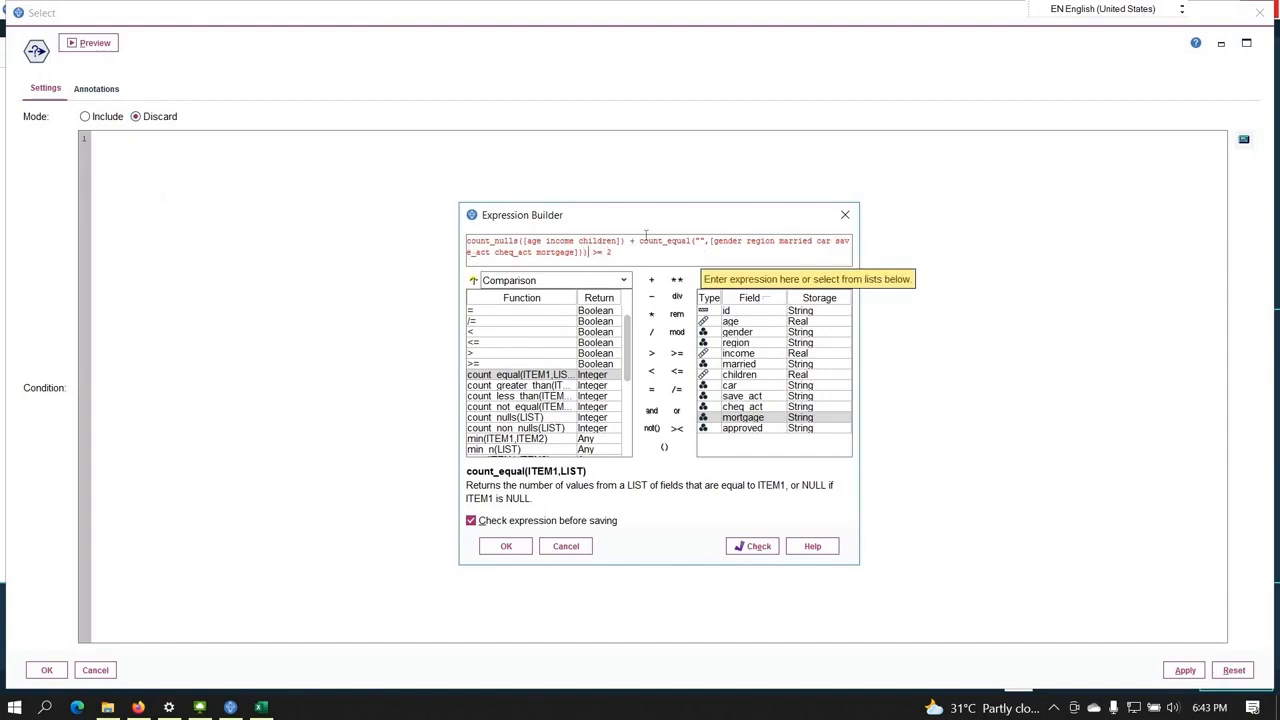
{"action": "type", "text": "("}
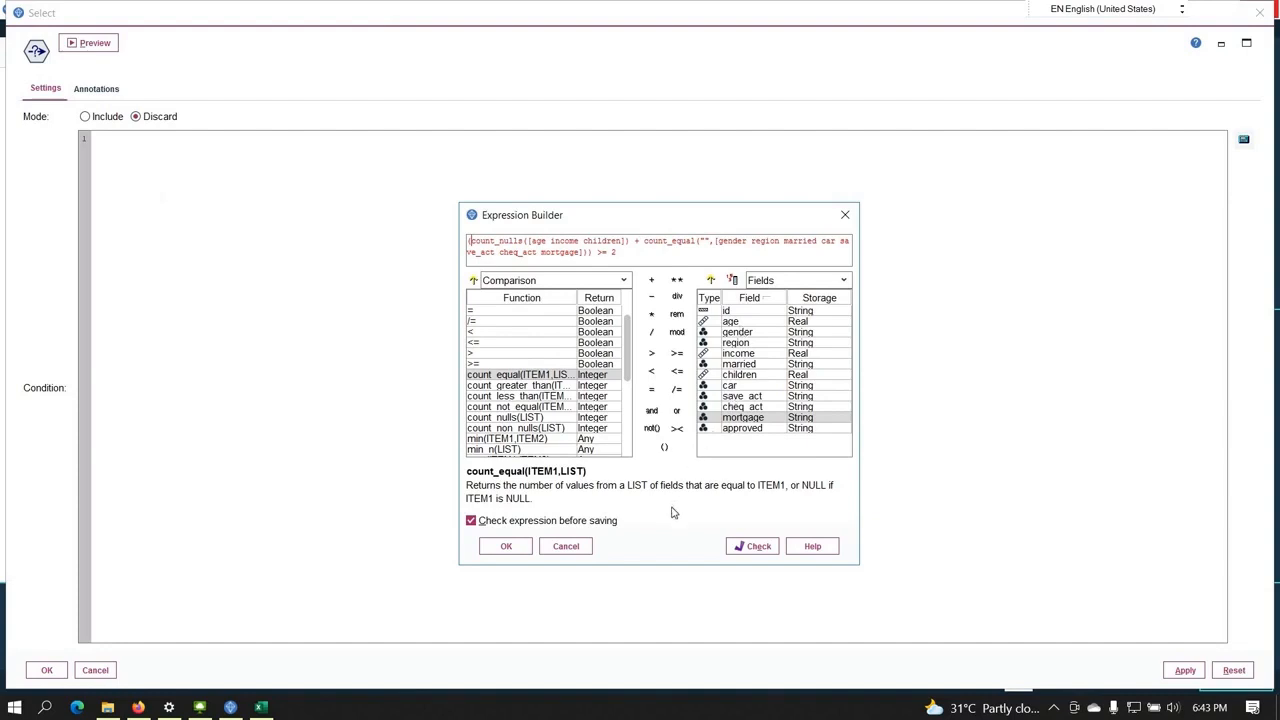
{"action": "left_click", "coordinate": [754, 547]}
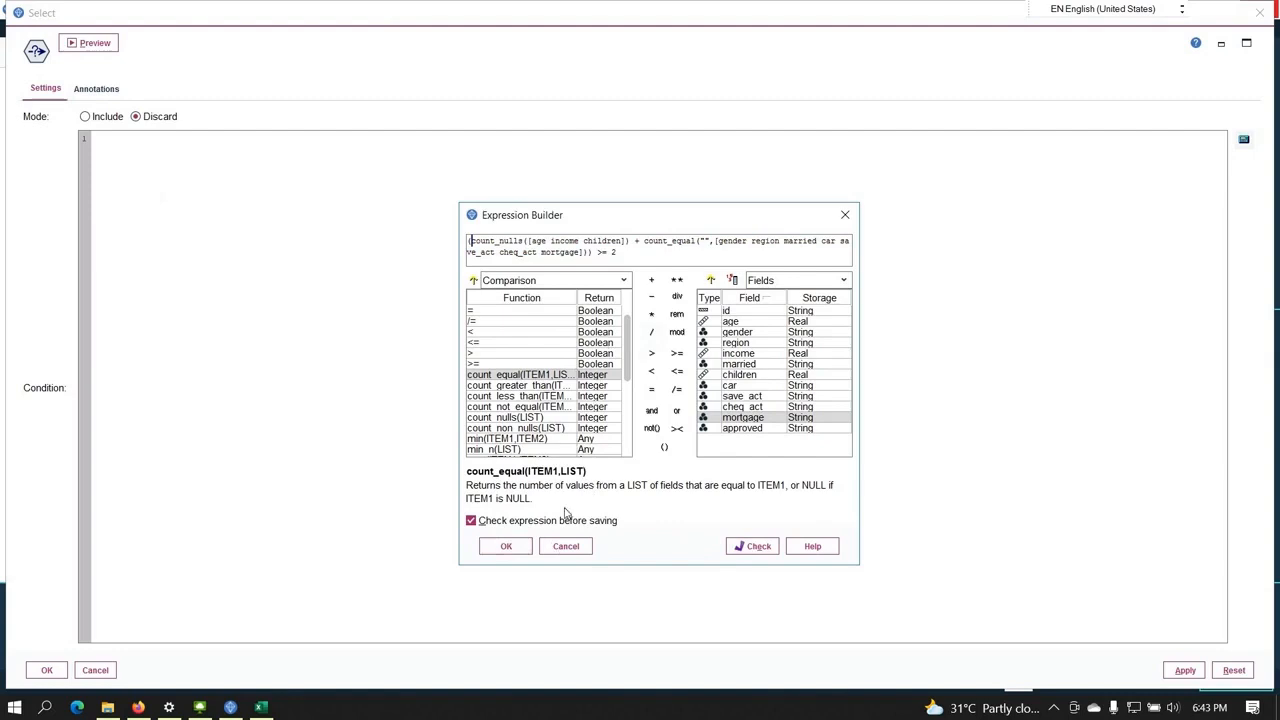
{"action": "left_click", "coordinate": [512, 547]}
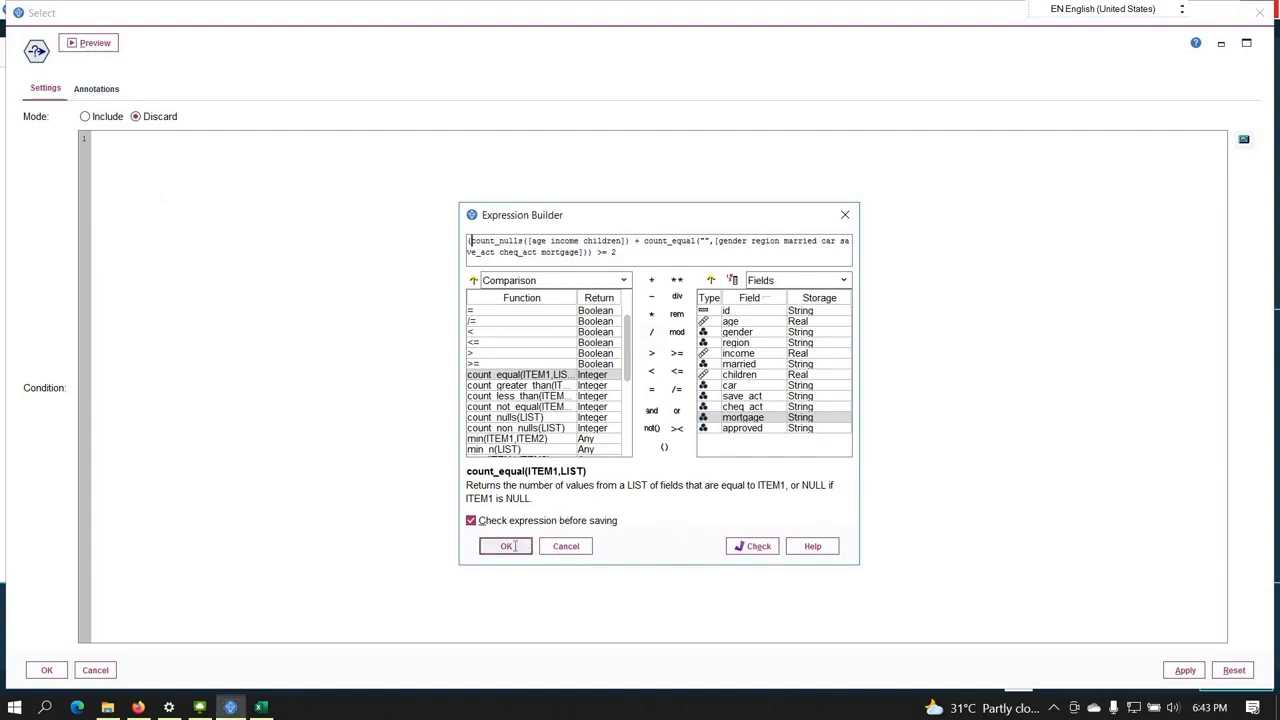
{"action": "left_click", "coordinate": [48, 670]}
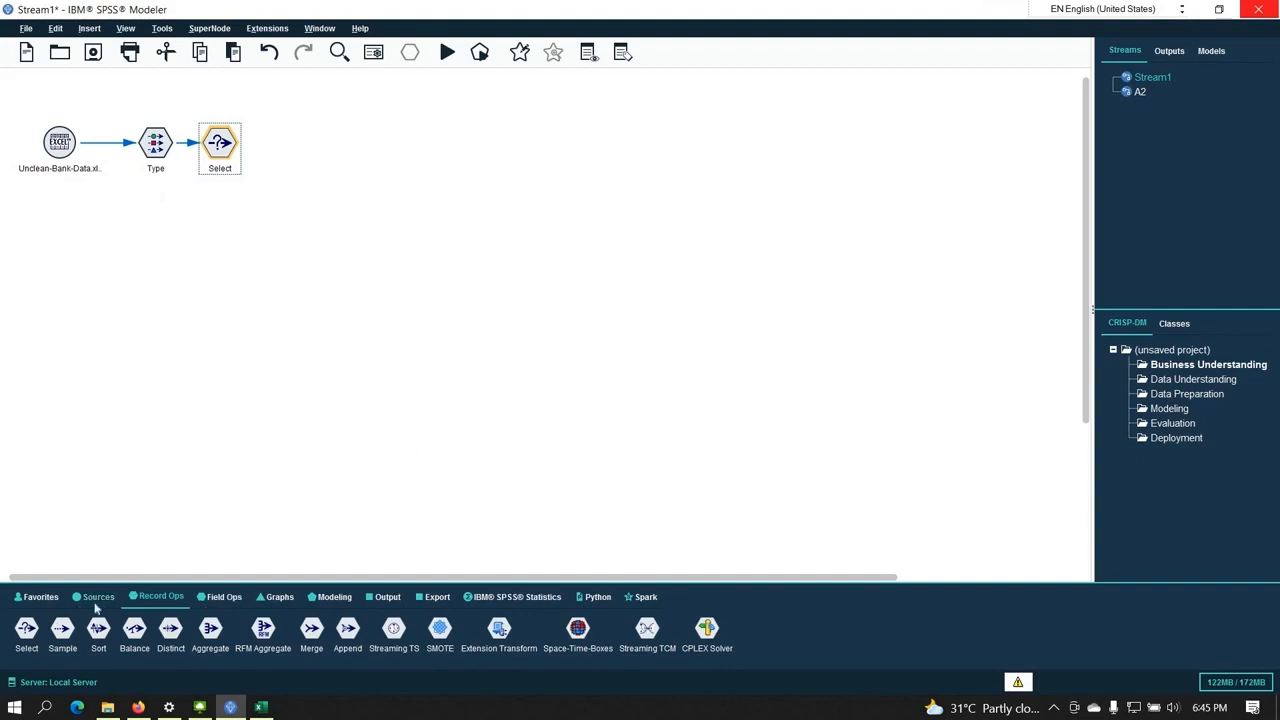
- Attach a Data Audit node to the Select node and place it directly below
{"action": "left_click", "coordinate": [397, 601]}
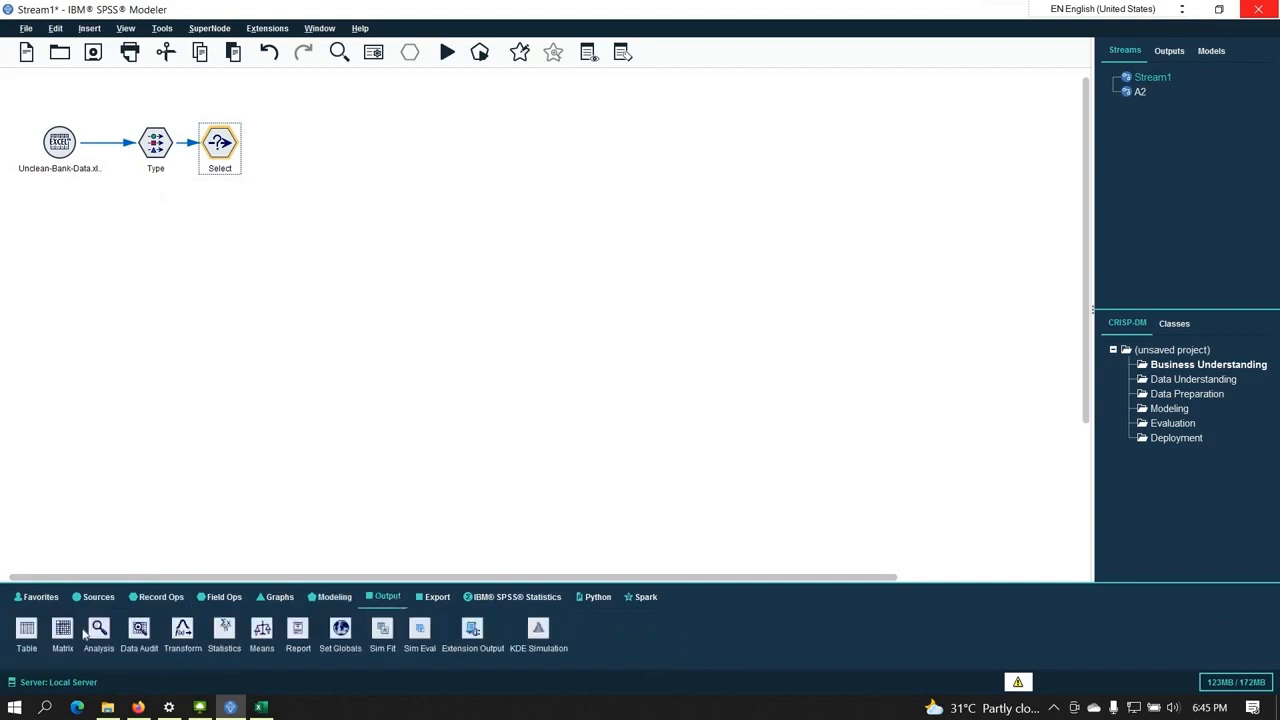
{"action": "double_click", "coordinate": [139, 628]}
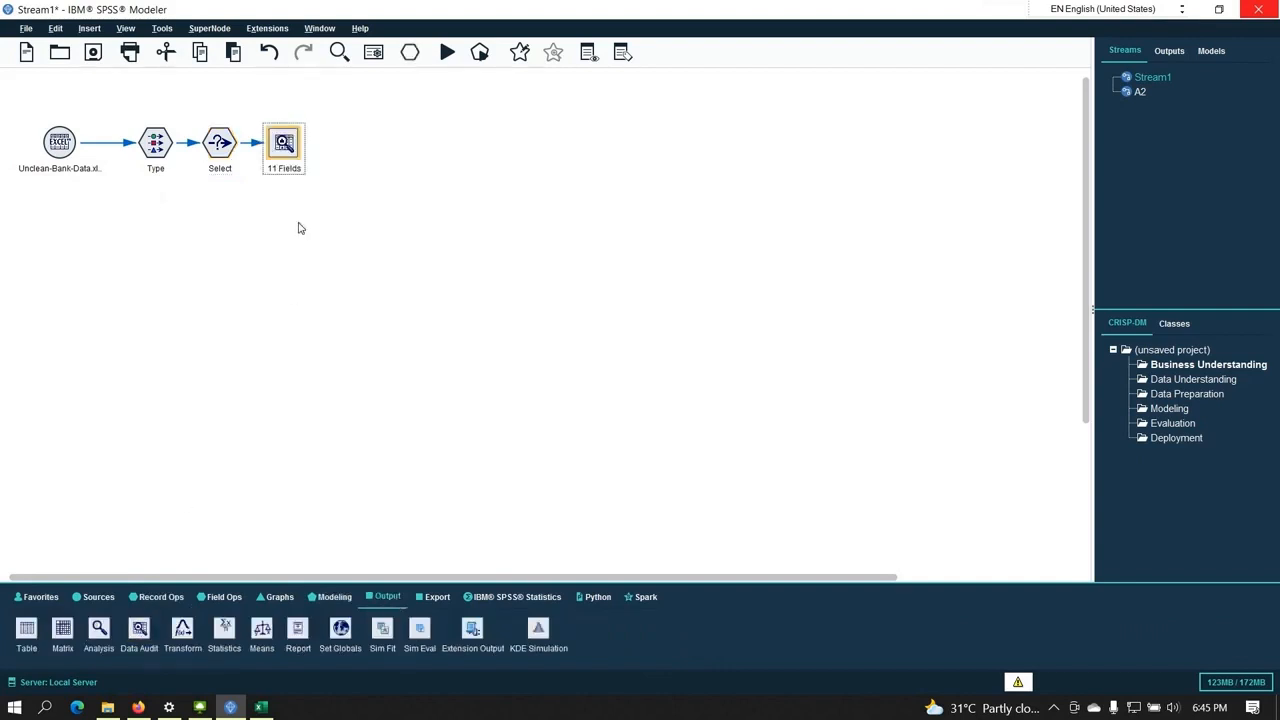
{"action": "left_click_drag", "start_coordinate": [288, 148], "coordinate": [228, 236]}
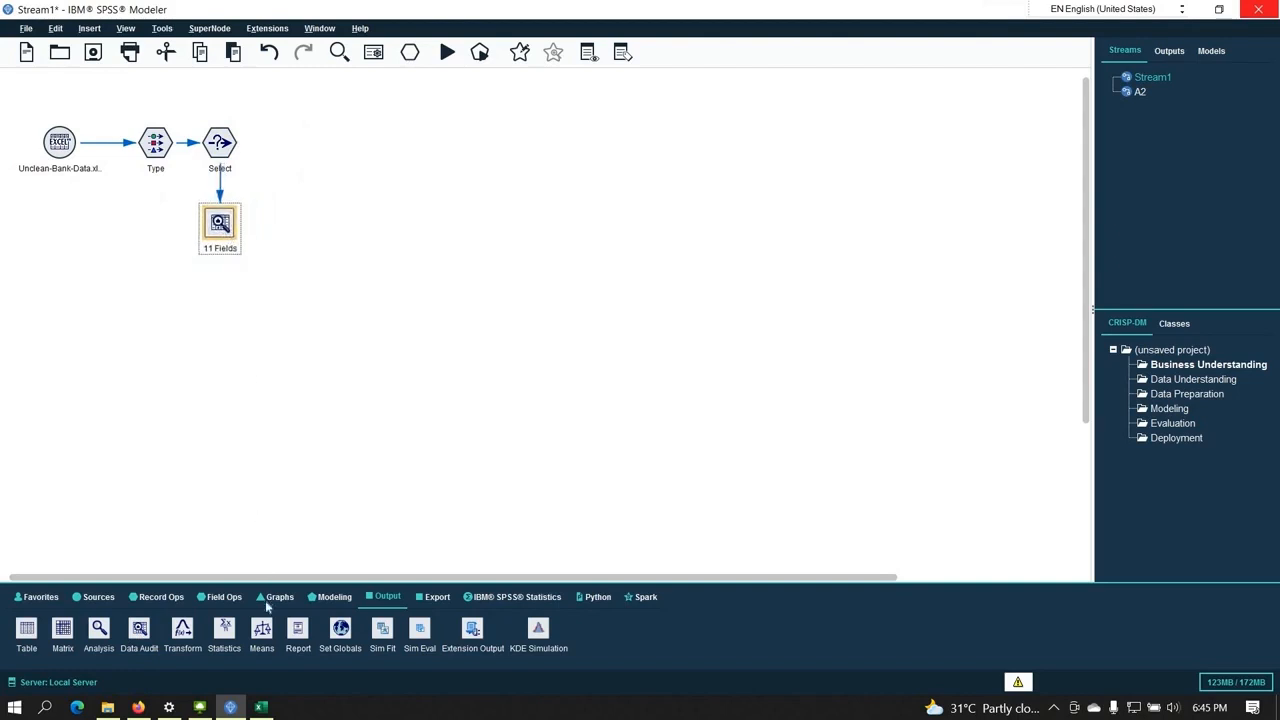
- Add a second Data Audit node below the Type node, disconnect it from Select and connect it to Type instead
{"action": "left_click", "coordinate": [145, 632]}
{"action": "left_click", "coordinate": [290, 148]}
{"action": "left_click_drag", "start_coordinate": [290, 148], "coordinate": [151, 233]}
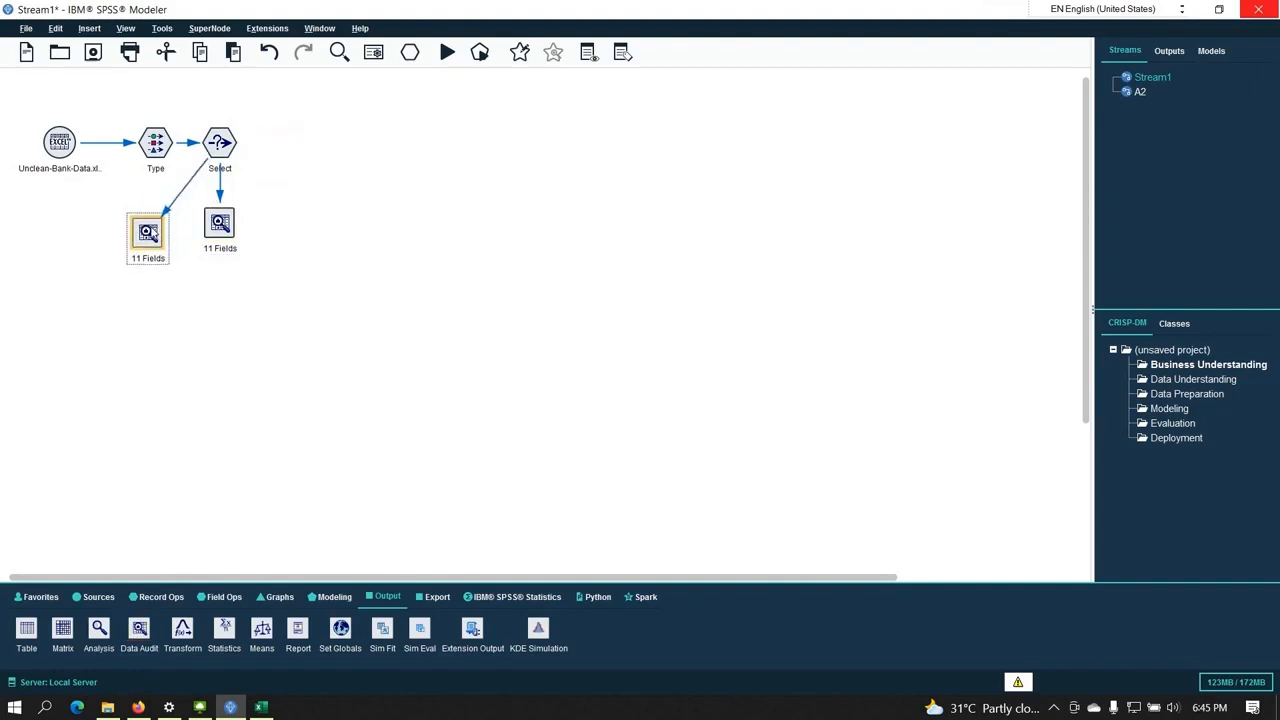
{"action": "right_click", "coordinate": [150, 233]}
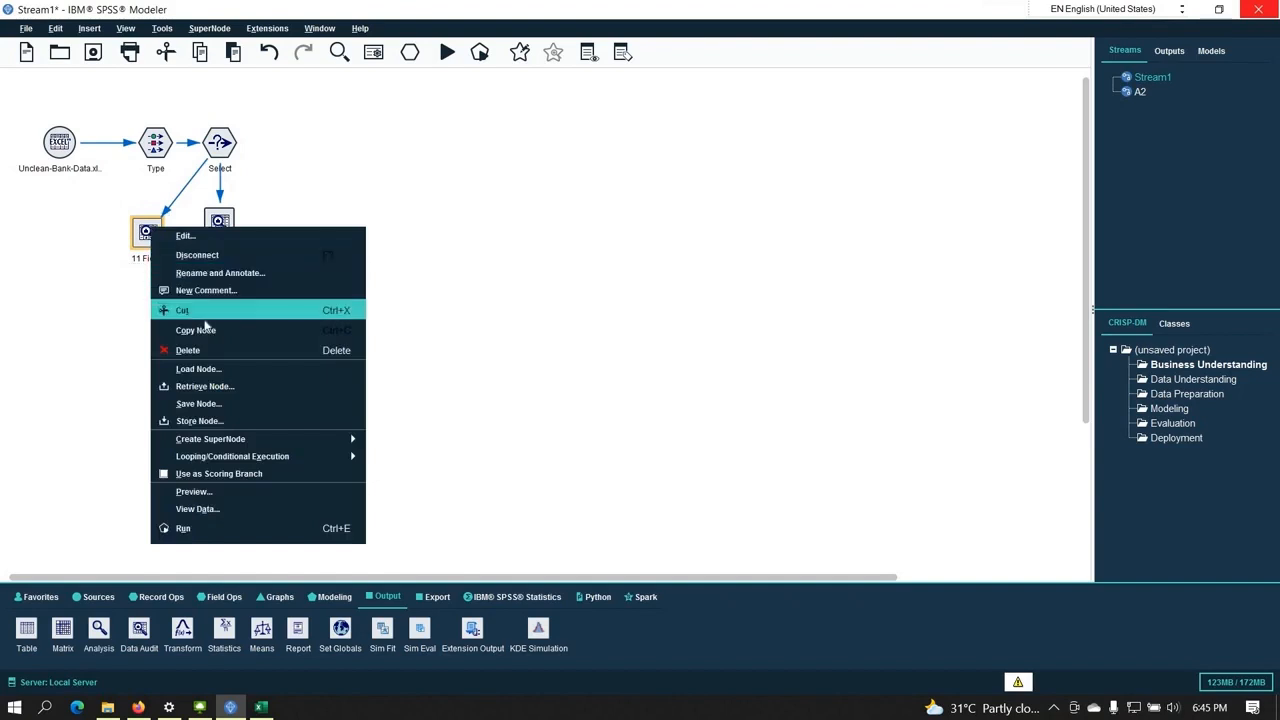
{"action": "left_click", "coordinate": [208, 256]}
{"action": "right_click", "coordinate": [155, 146]}
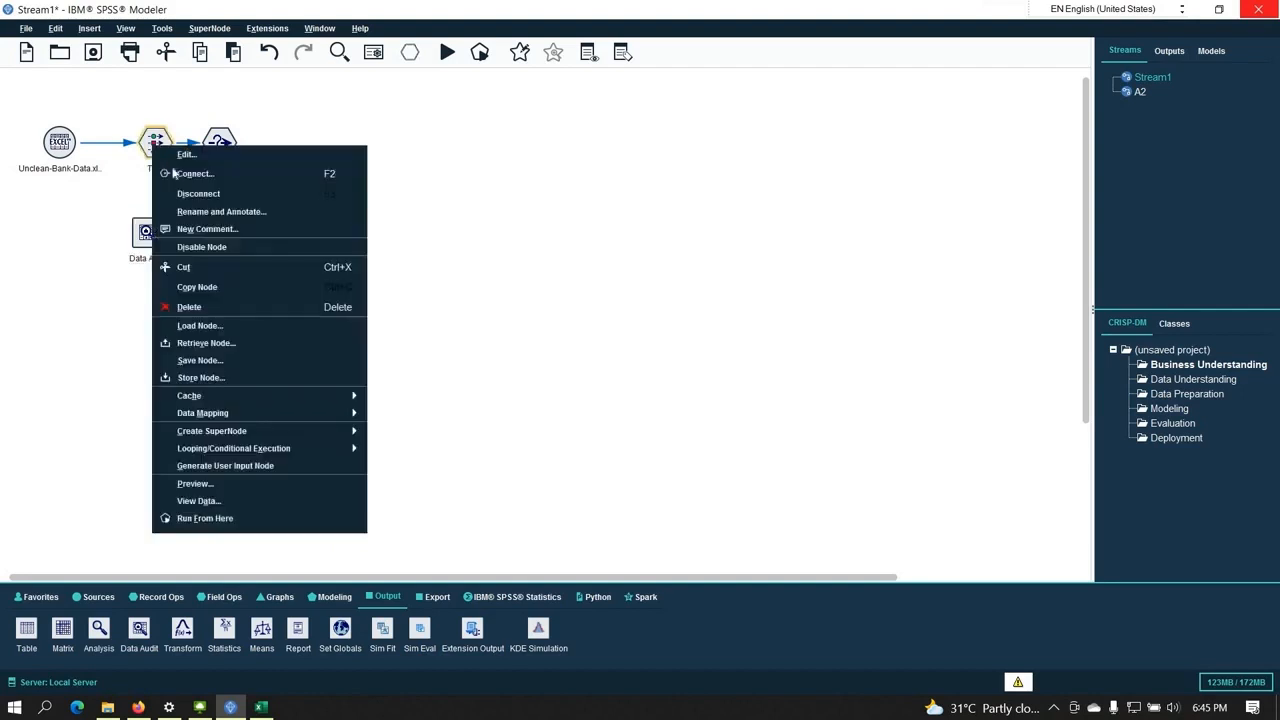
{"action": "left_click", "coordinate": [192, 174]}
{"action": "left_click", "coordinate": [148, 234]}
- Run the Data Audit on the Type node and examine the missing-value columns of its quality report
{"action": "double_click", "coordinate": [148, 234]}
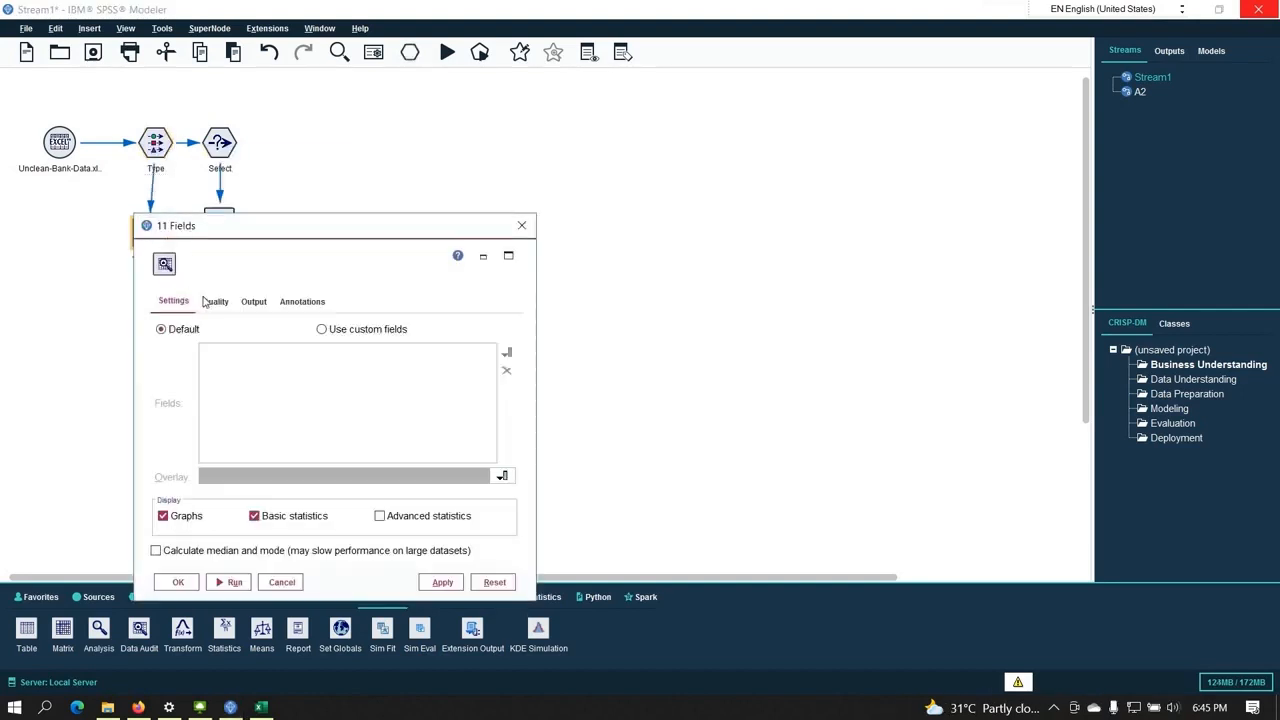
{"action": "left_click", "coordinate": [232, 582]}
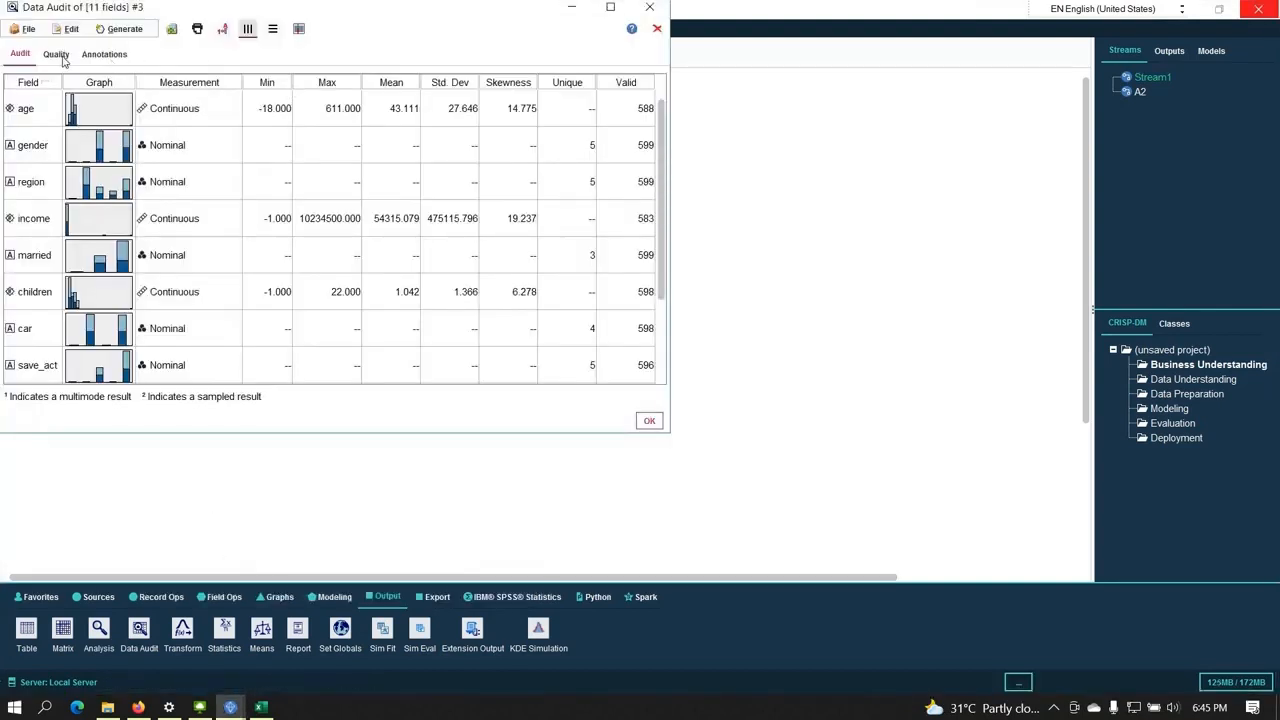
{"action": "left_click", "coordinate": [56, 54]}
{"action": "left_click_drag", "start_coordinate": [342, 18], "coordinate": [409, 97]}
{"action": "left_click_drag", "start_coordinate": [335, 479], "coordinate": [634, 489]}
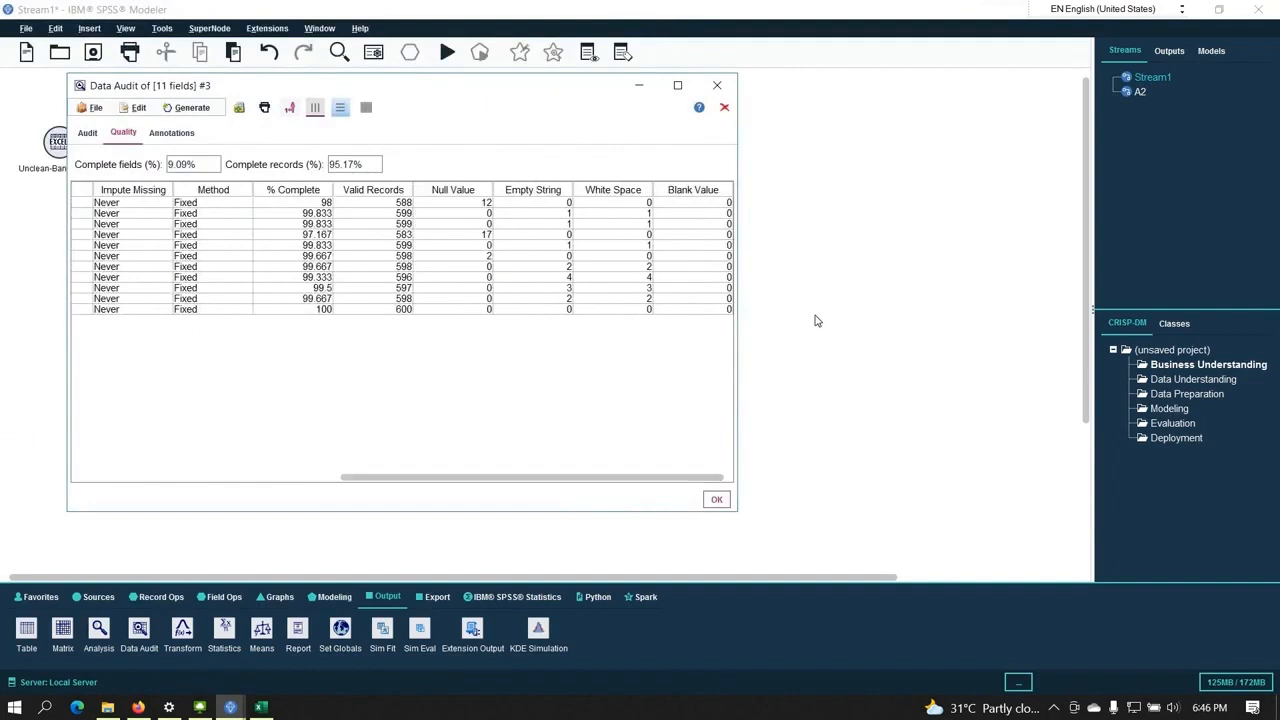
{"action": "left_click", "coordinate": [771, 314]}
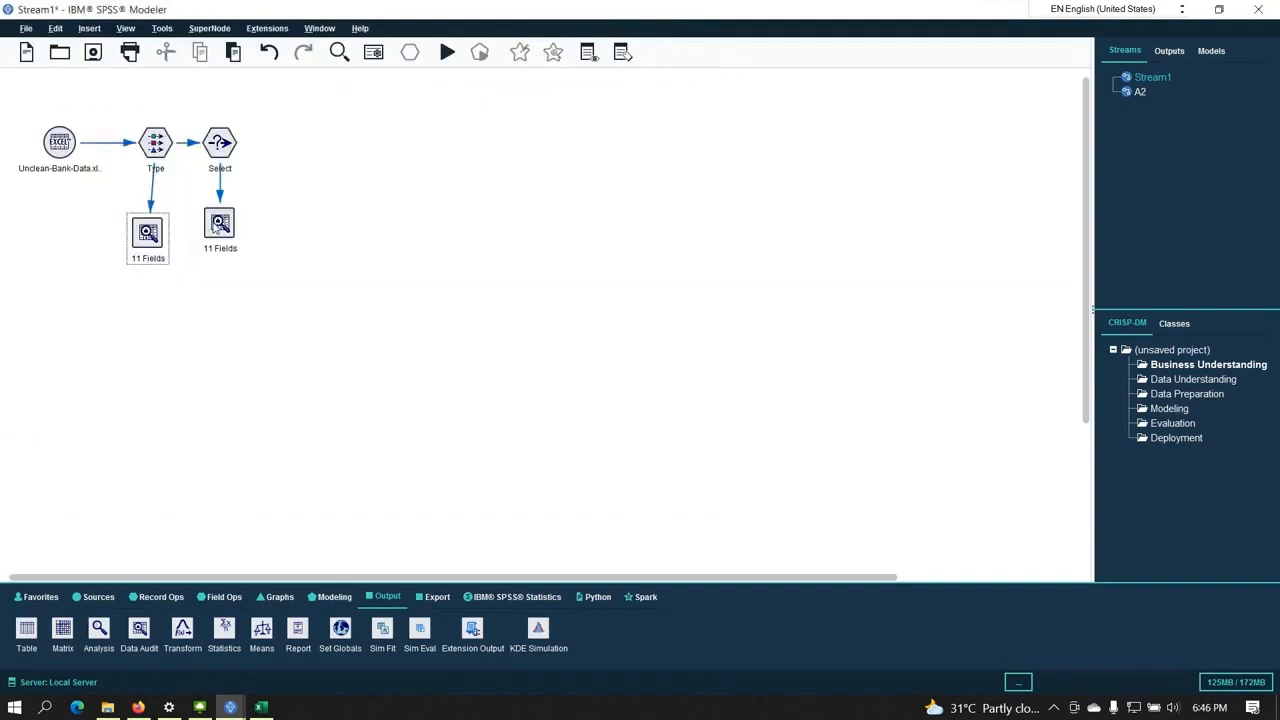
- Run the Data Audit on the Select node and view its quality report's missing-value columns, moving the report aside for comparison
{"action": "double_click", "coordinate": [220, 225]}
{"action": "left_click", "coordinate": [305, 572]}
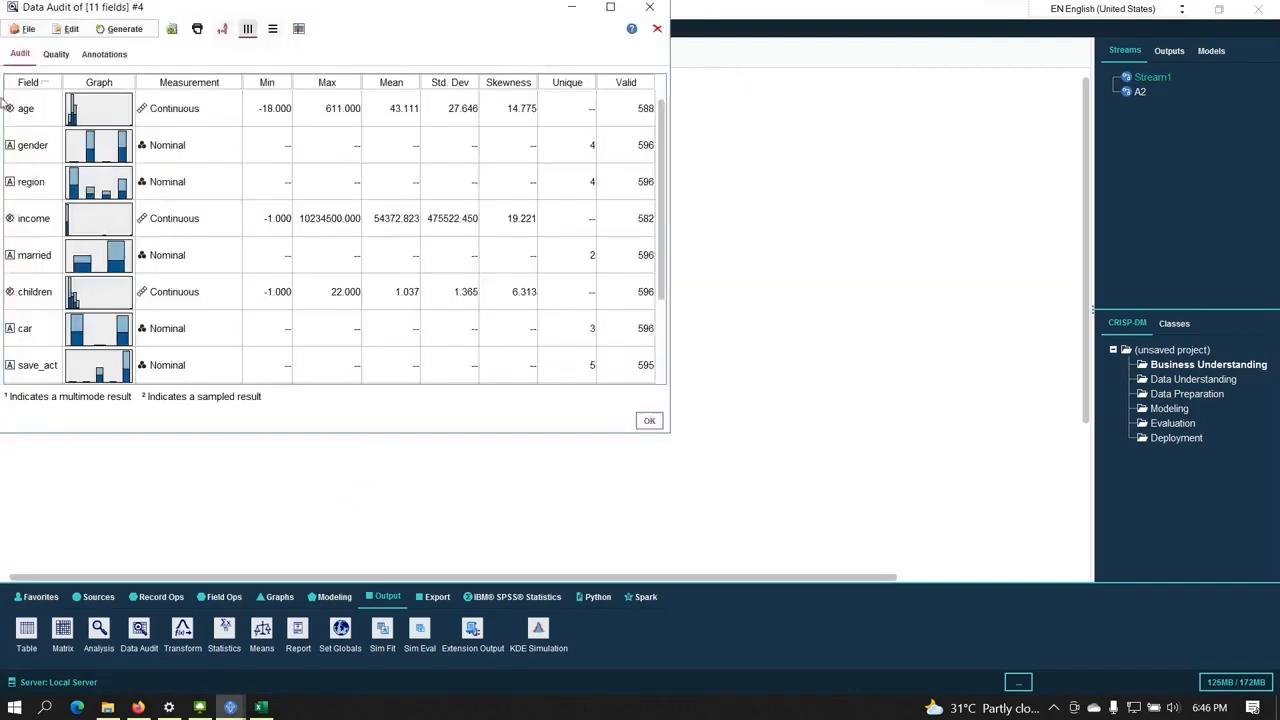
{"action": "left_click", "coordinate": [60, 57]}
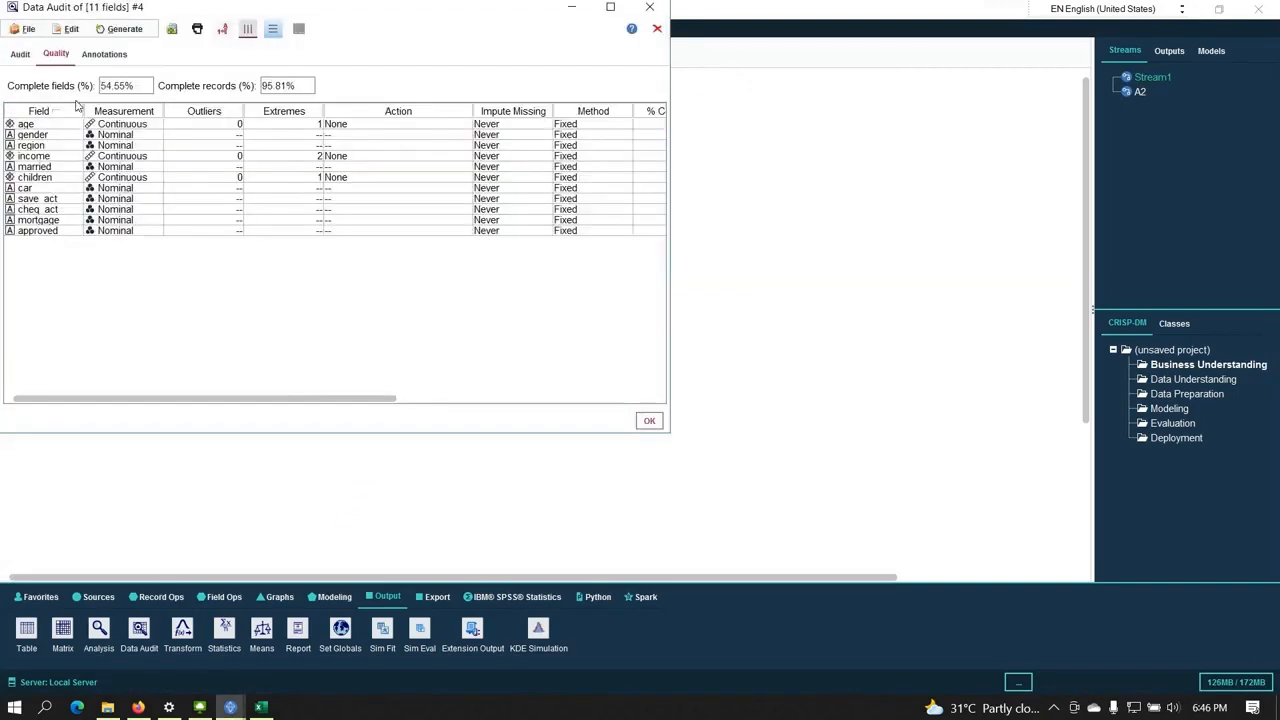
{"action": "scroll", "coordinate": [549, 406], "scroll_direction": "right", "scroll_amount": 5}
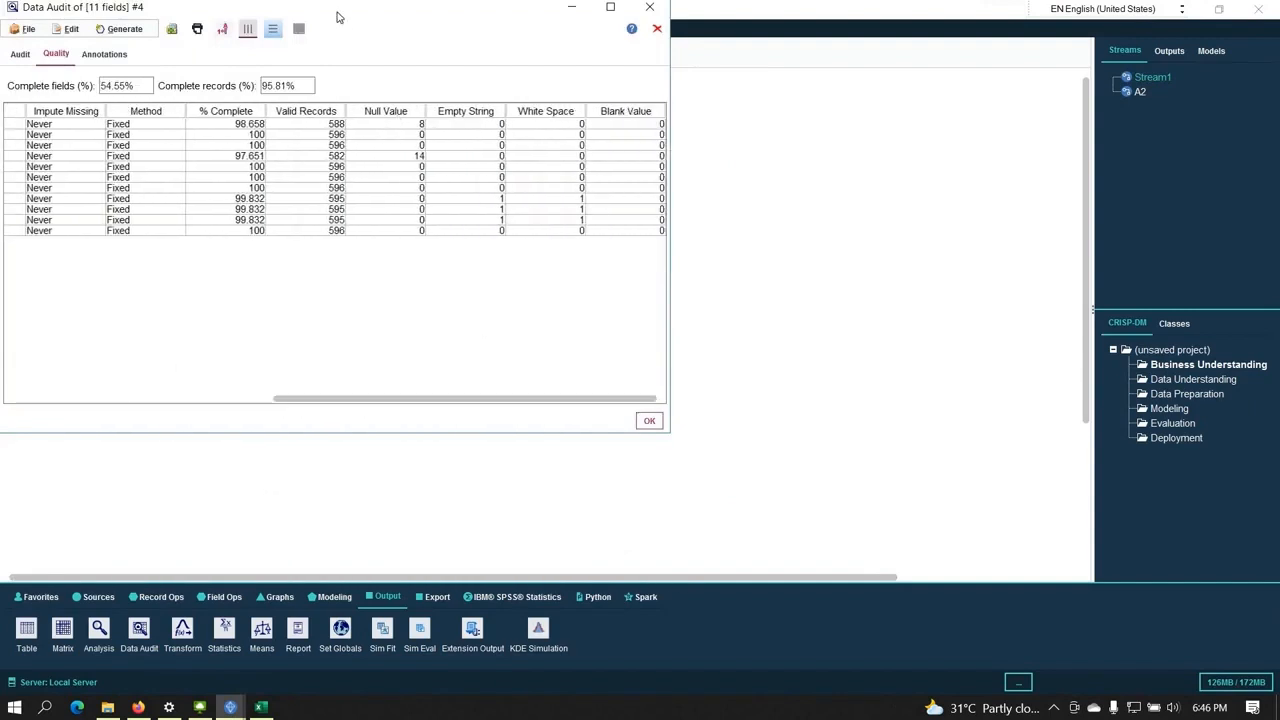
{"action": "left_click_drag", "start_coordinate": [337, 14], "coordinate": [801, 117]}
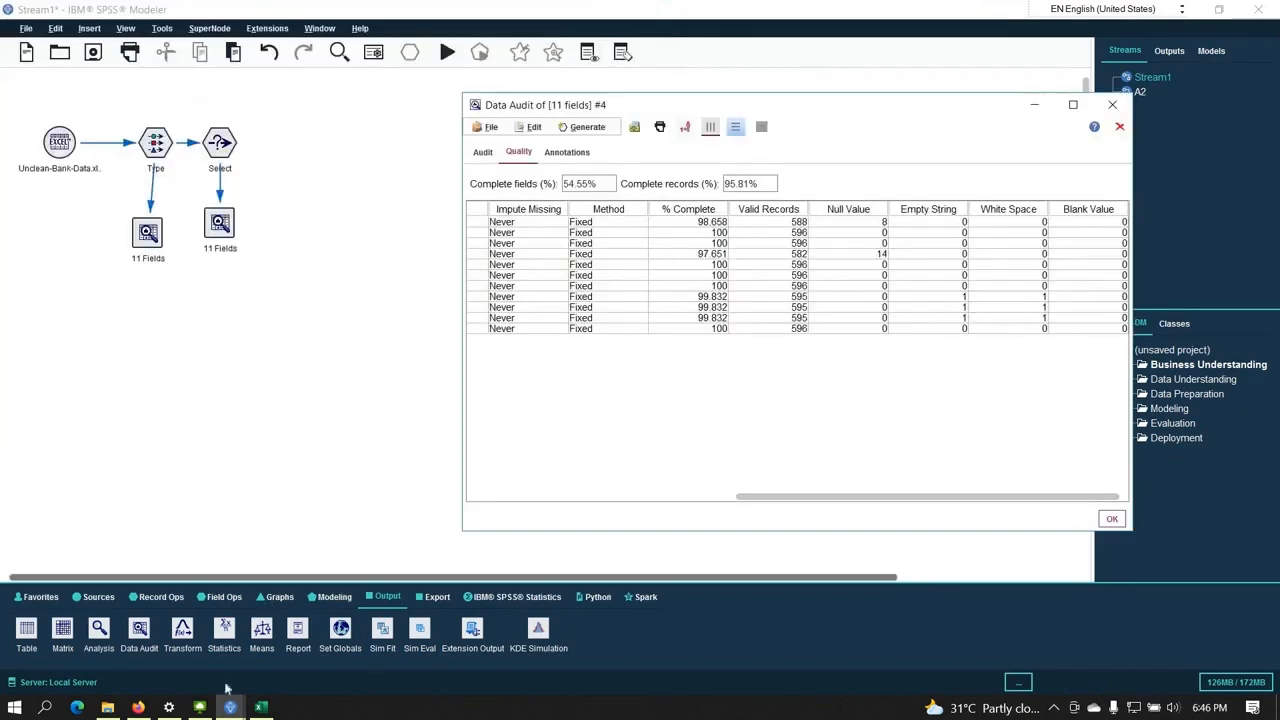
- Compare valid records and null values of the age field in both audit reports, then close the reports
{"action": "left_click", "coordinate": [228, 709]}
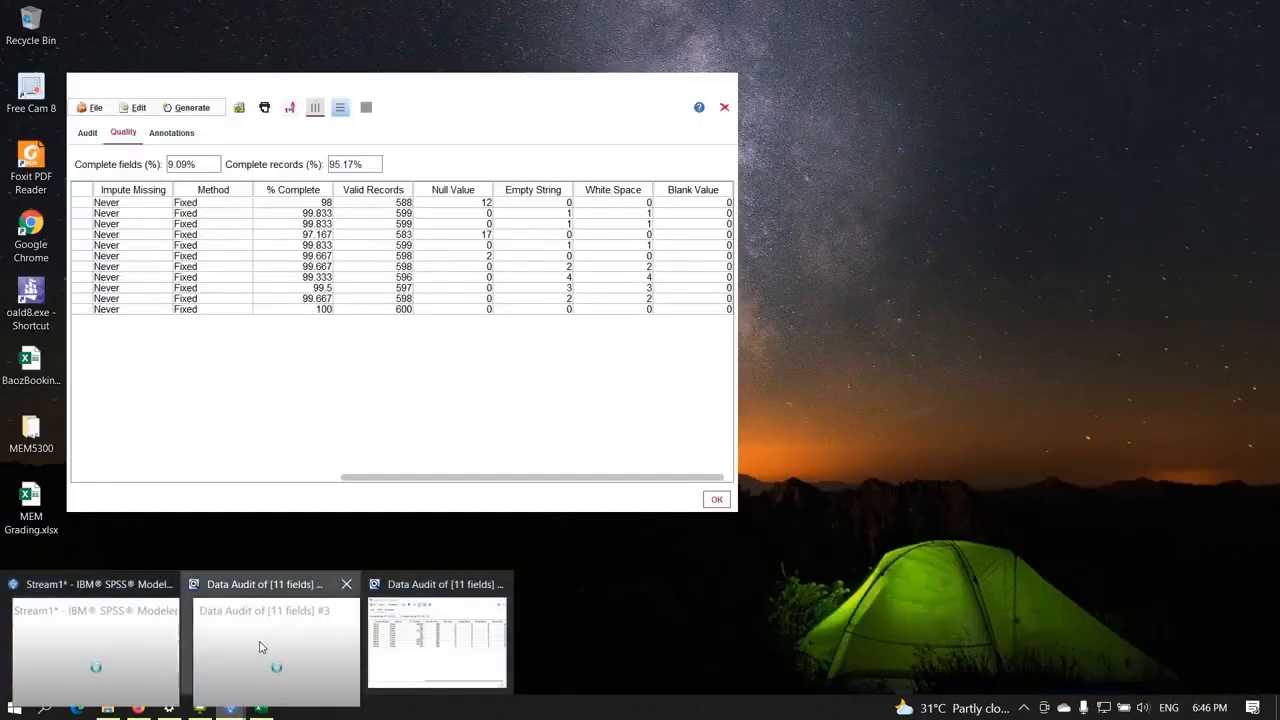
{"action": "left_click", "coordinate": [262, 647]}
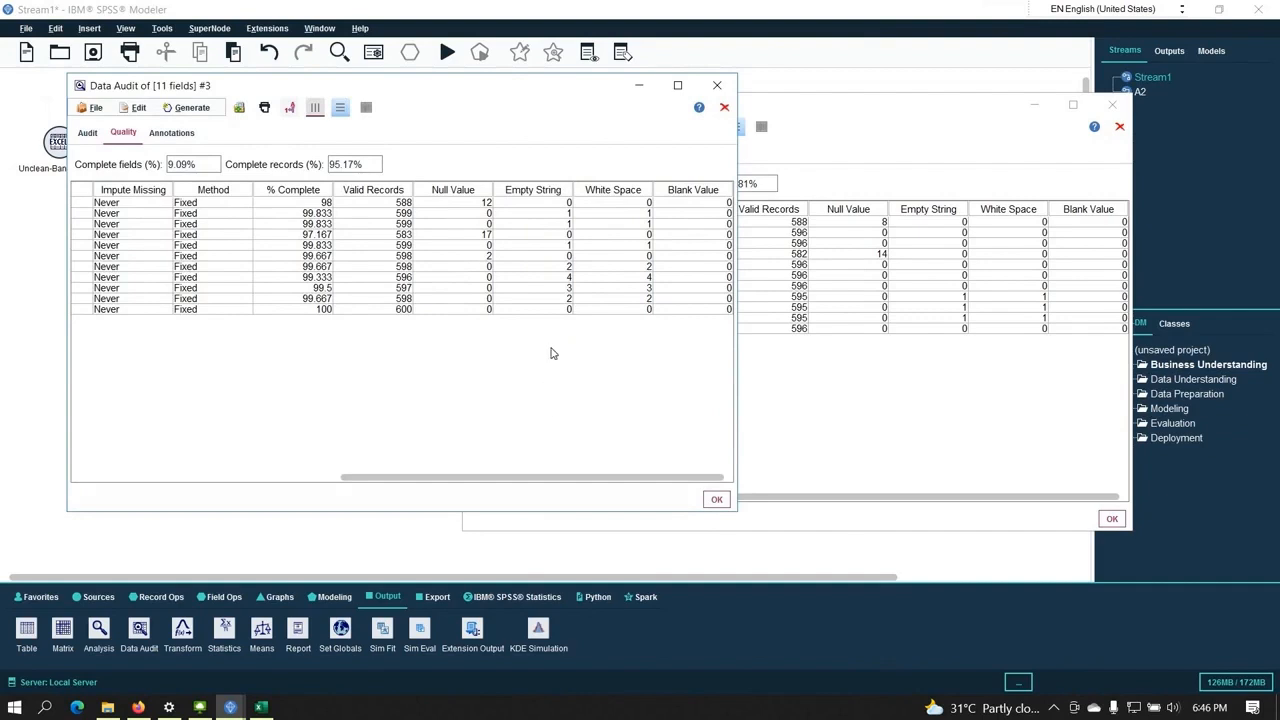
{"action": "left_click_drag", "start_coordinate": [425, 94], "coordinate": [368, 103]}
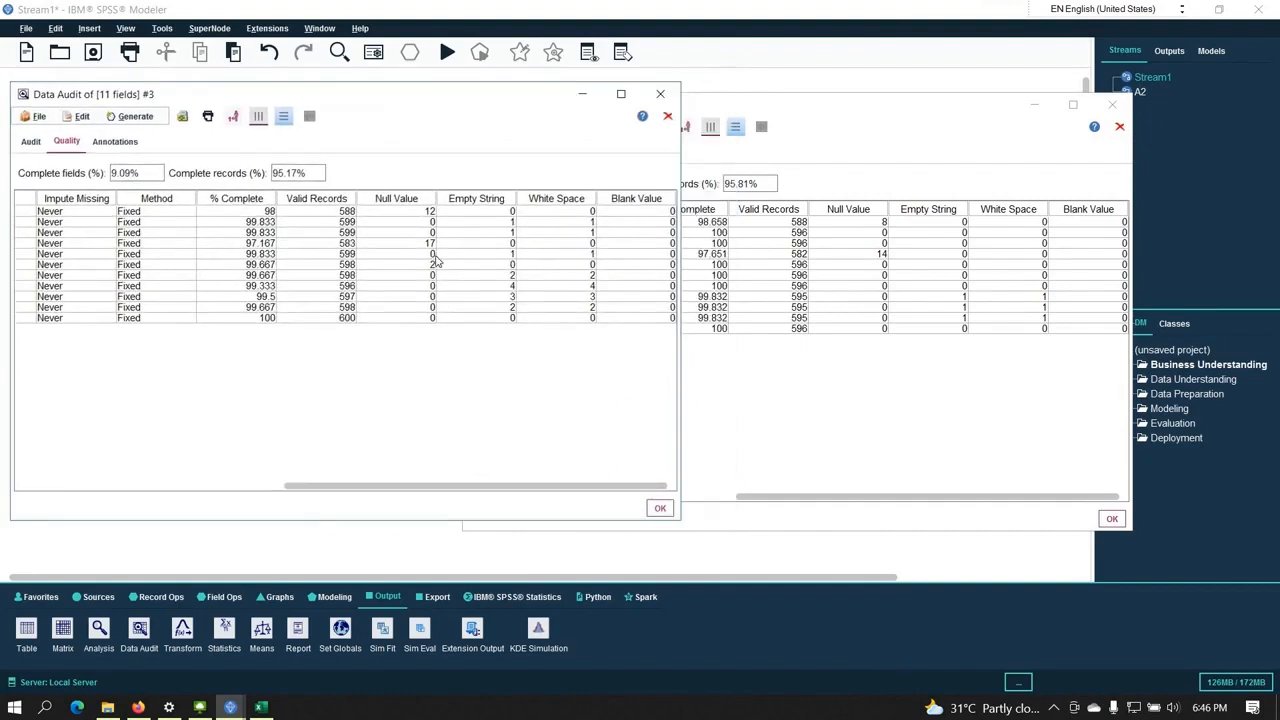
{"action": "left_click", "coordinate": [334, 213]}
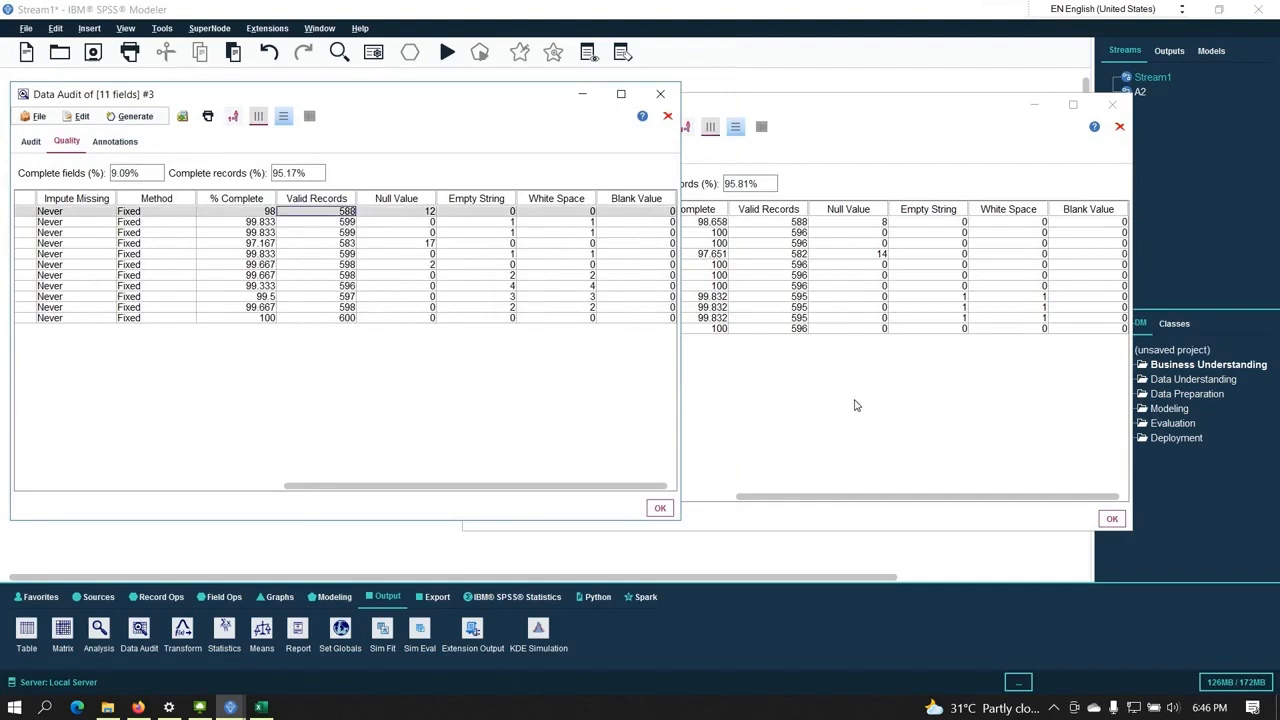
{"action": "left_click", "coordinate": [845, 237]}
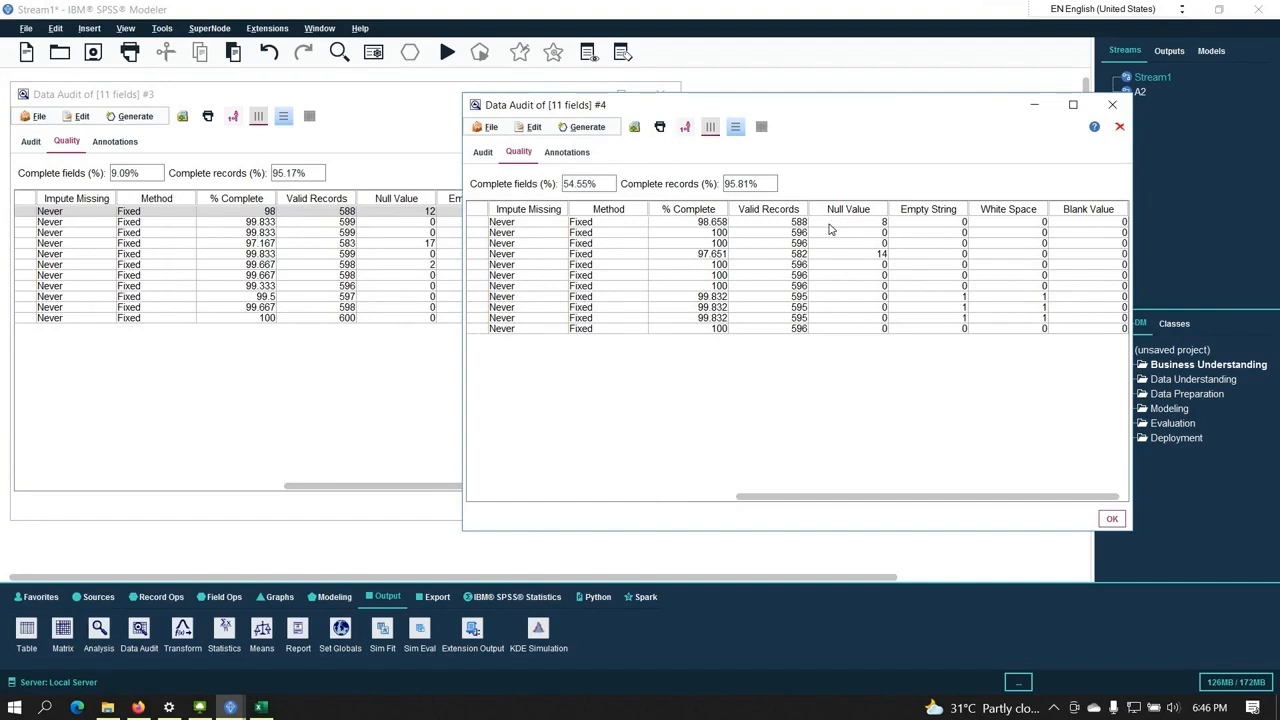
{"action": "left_click", "coordinate": [822, 223]}
{"action": "left_click", "coordinate": [790, 223]}
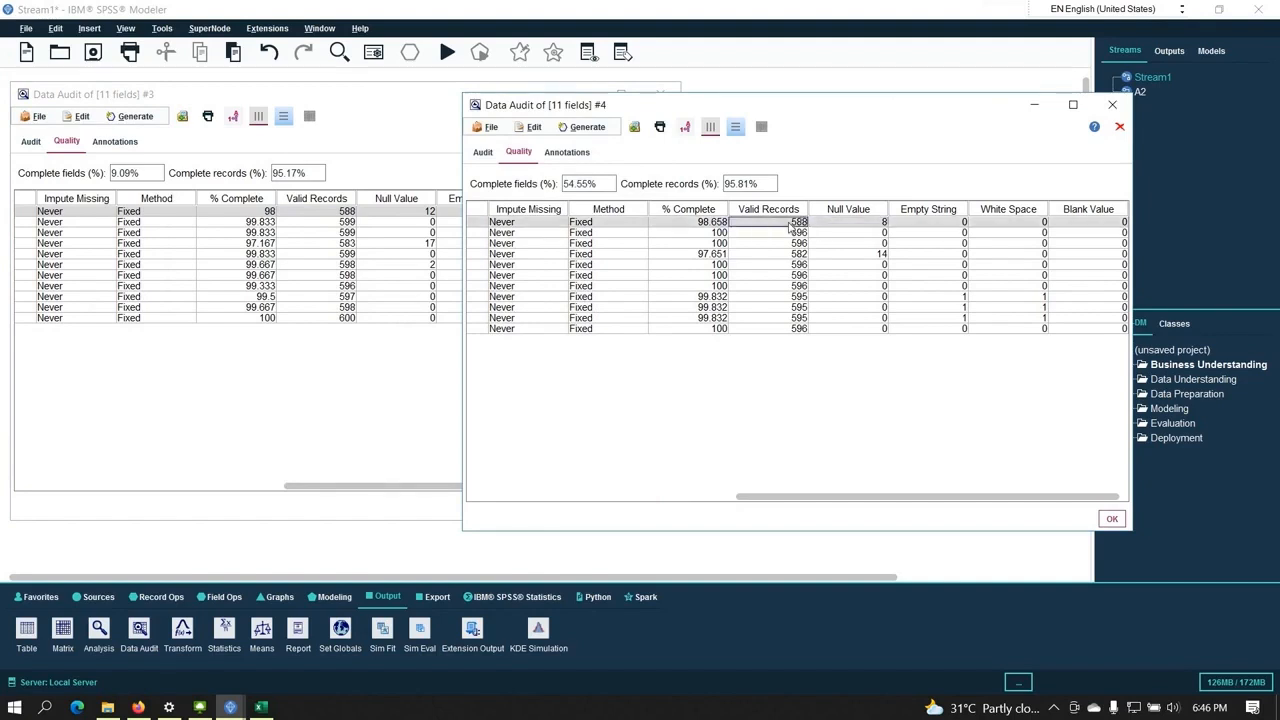
{"action": "left_click", "coordinate": [1113, 105]}
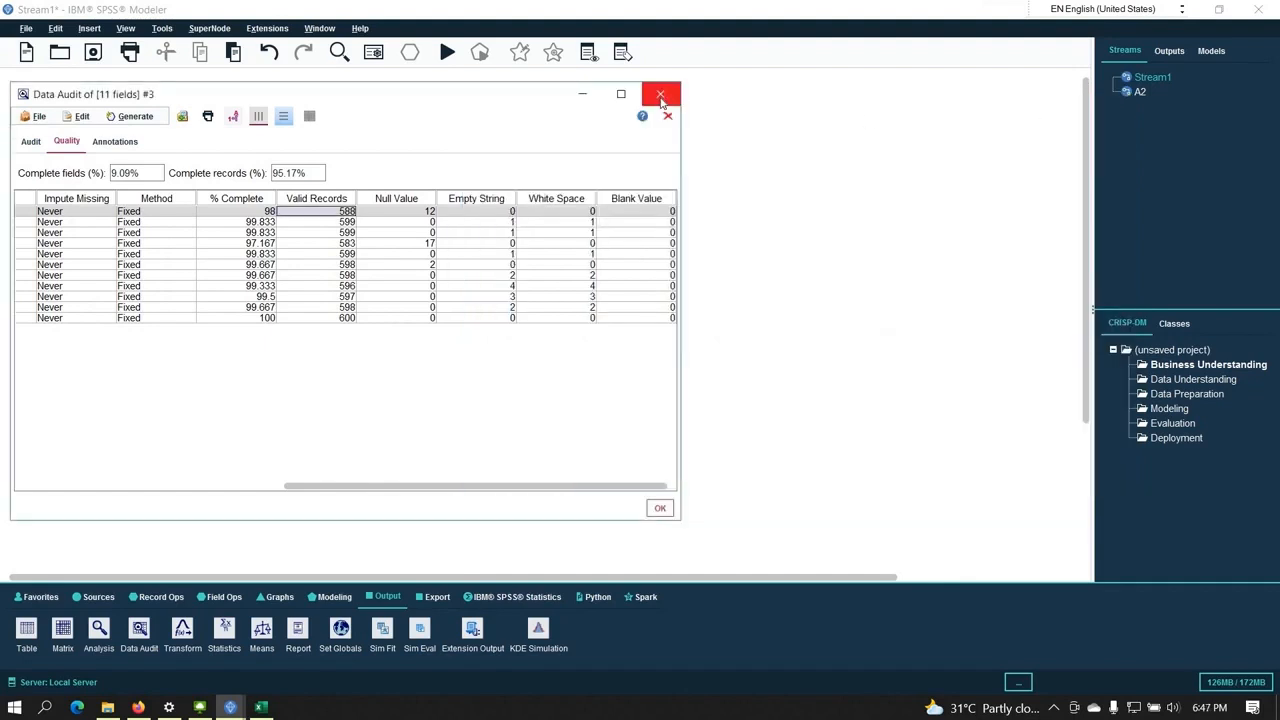
{"action": "left_click", "coordinate": [660, 100]}
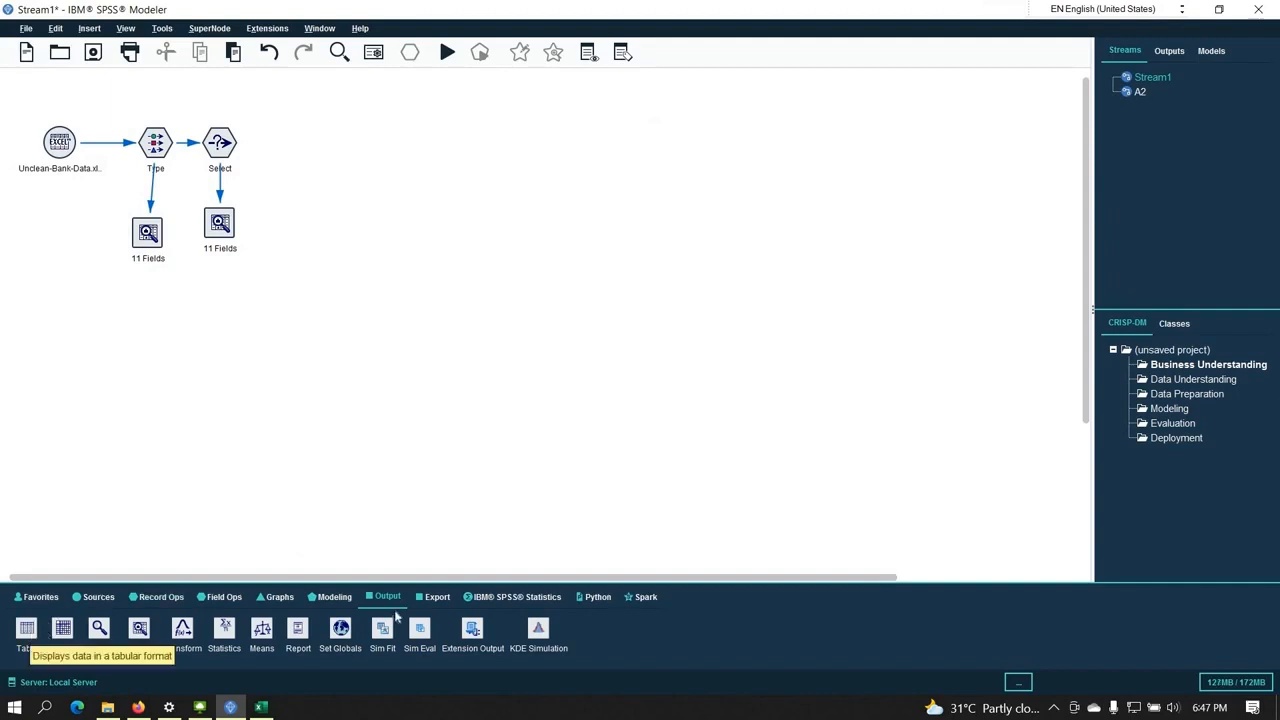
- Add a Table output node above the Type node and connect Type to it
{"action": "double_click", "coordinate": [26, 632]}
{"action": "left_click_drag", "start_coordinate": [90, 210], "coordinate": [163, 88]}
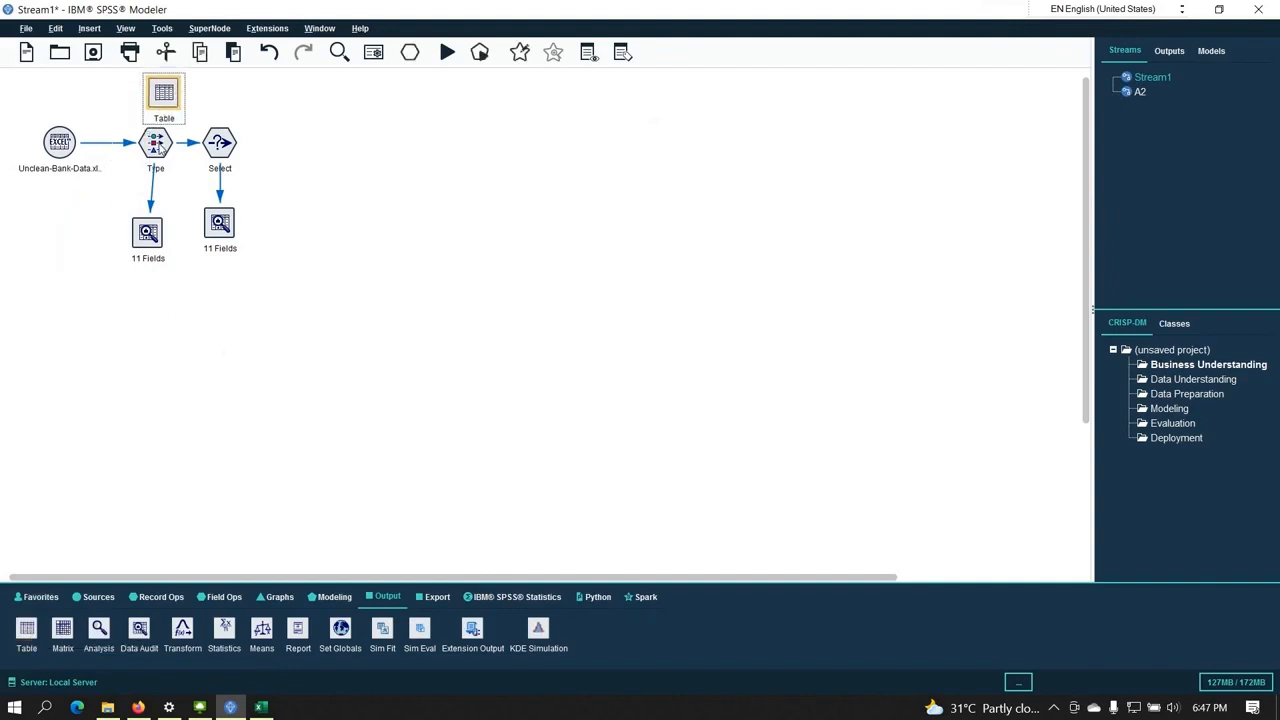
{"action": "right_click", "coordinate": [159, 148]}
{"action": "left_click", "coordinate": [199, 173]}
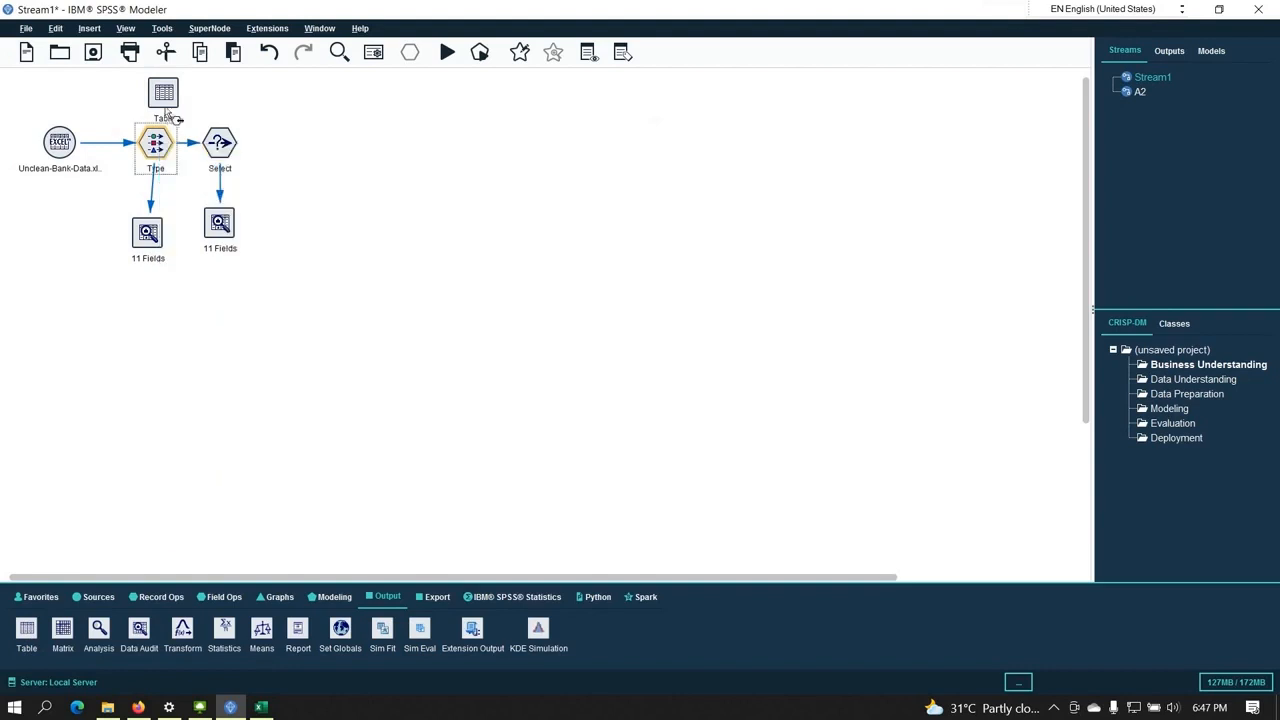
{"action": "left_click", "coordinate": [165, 100]}
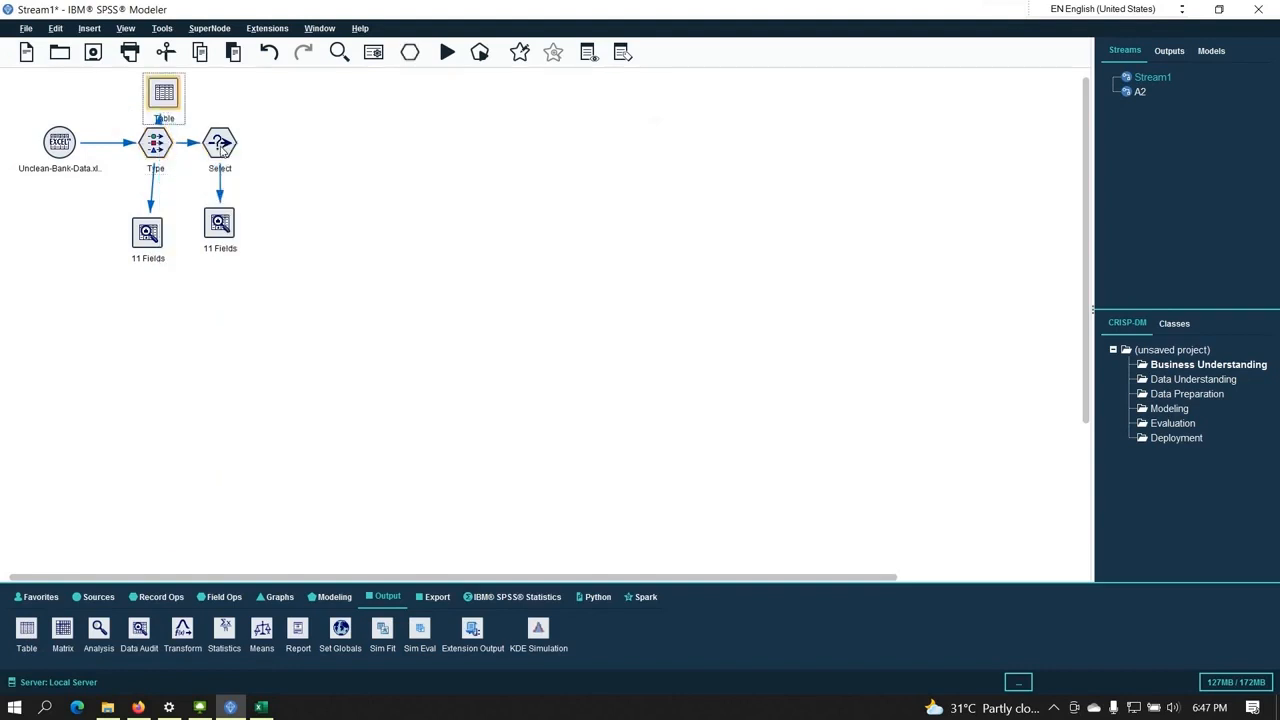
- Copy the Select node's discard condition into the Table node's record-highlighting condition and run the Table node
{"action": "double_click", "coordinate": [221, 146]}
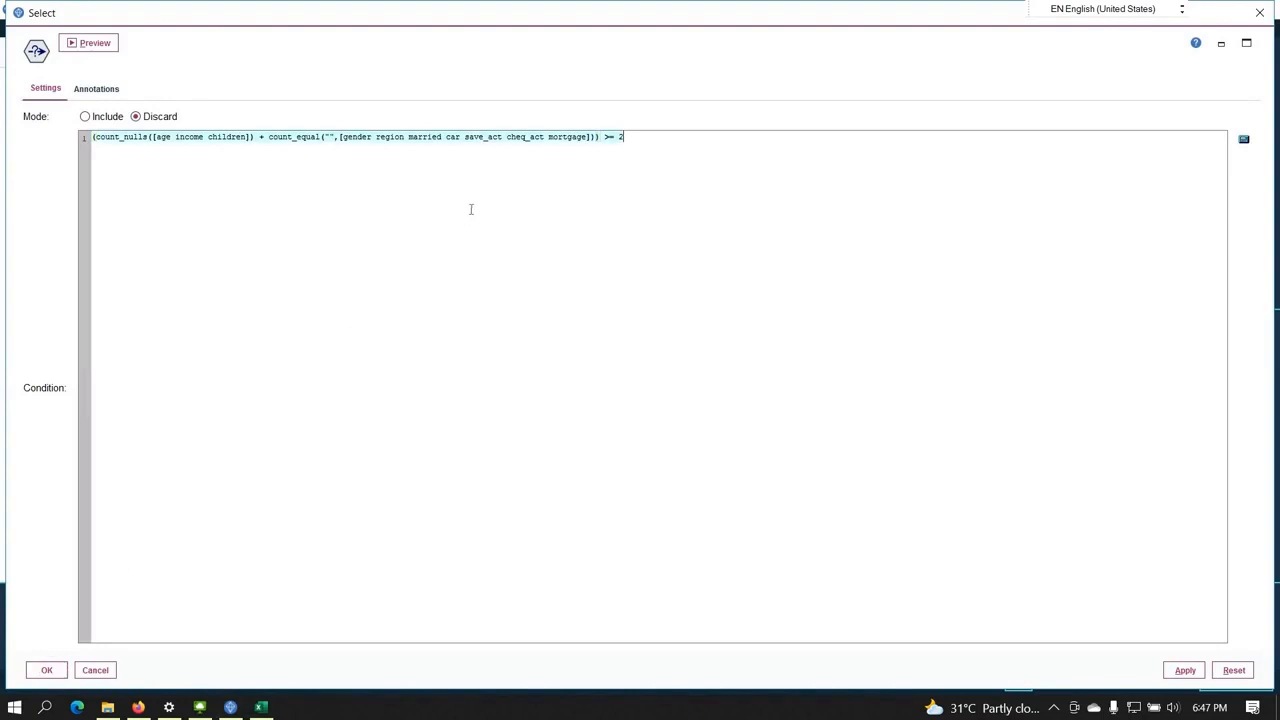
{"action": "left_click", "coordinate": [49, 671]}
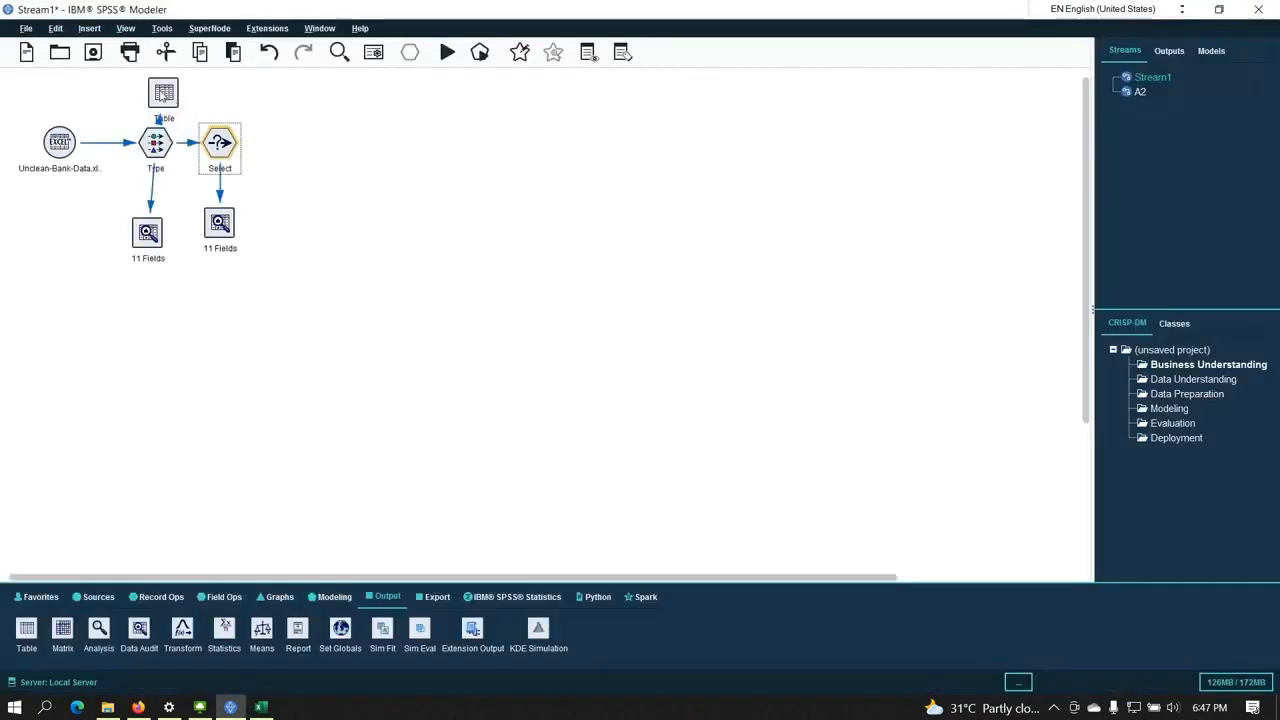
{"action": "double_click", "coordinate": [160, 95]}
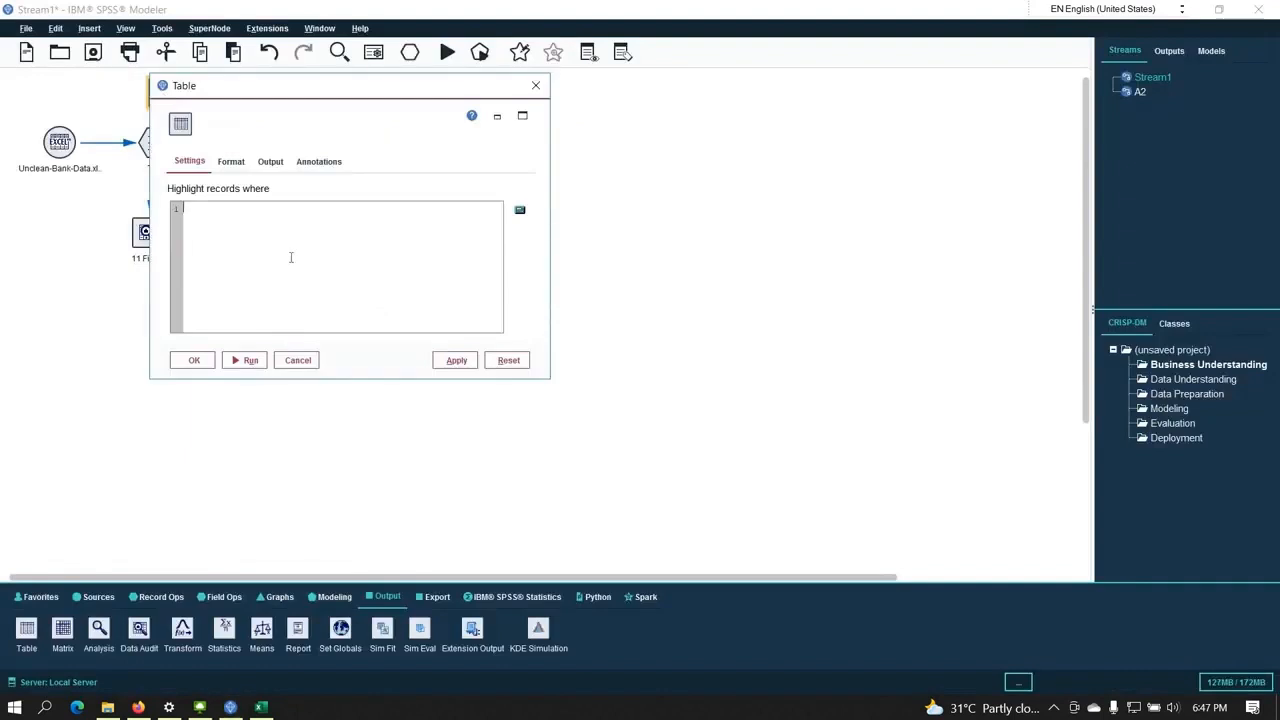
{"action": "key", "text": "ctrl+v"}
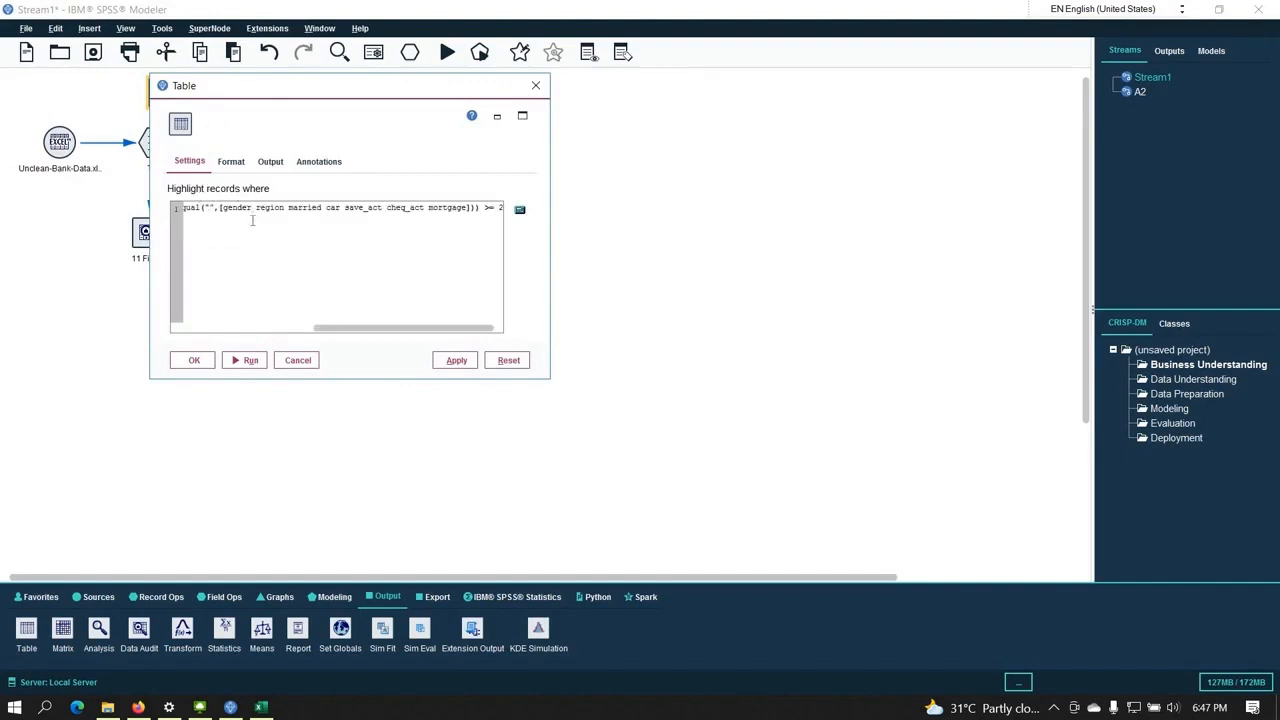
{"action": "left_click", "coordinate": [249, 361]}
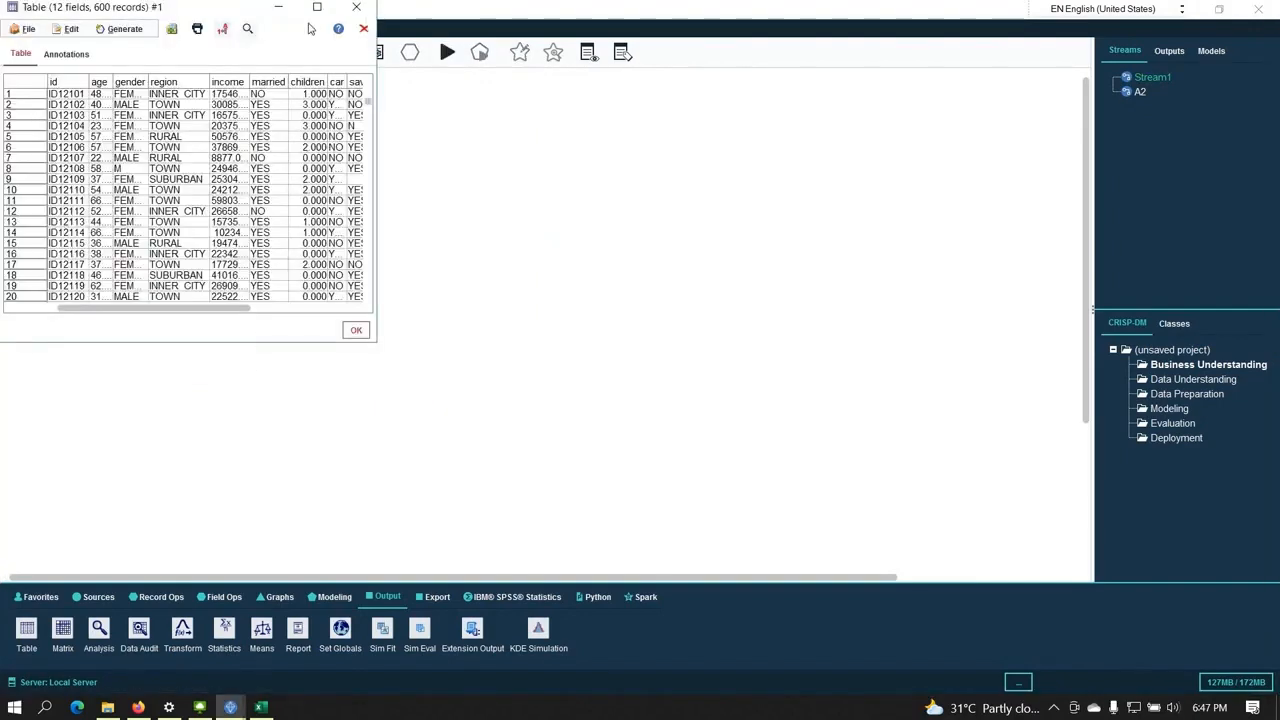
- Maximize the table output and examine the missing values in the highlighted record in row 134
{"action": "left_click", "coordinate": [317, 8]}
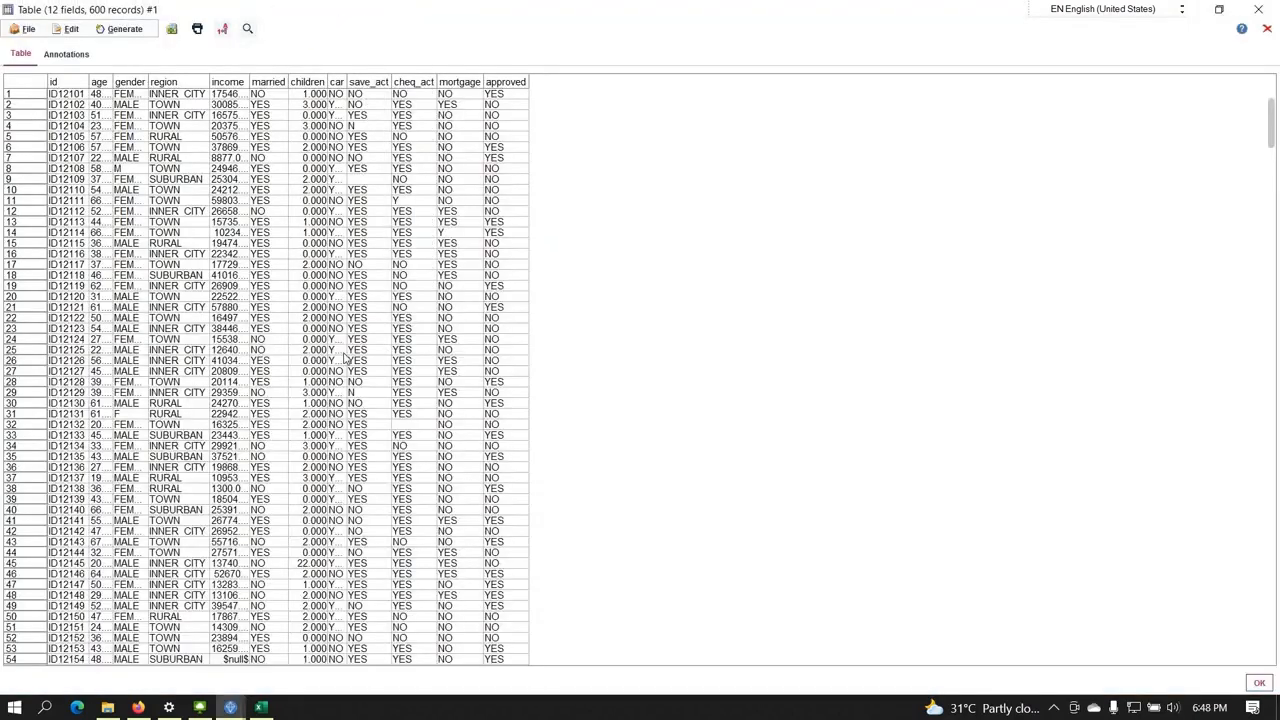
{"action": "scroll", "coordinate": [344, 357], "scroll_direction": "down", "scroll_amount": 13}
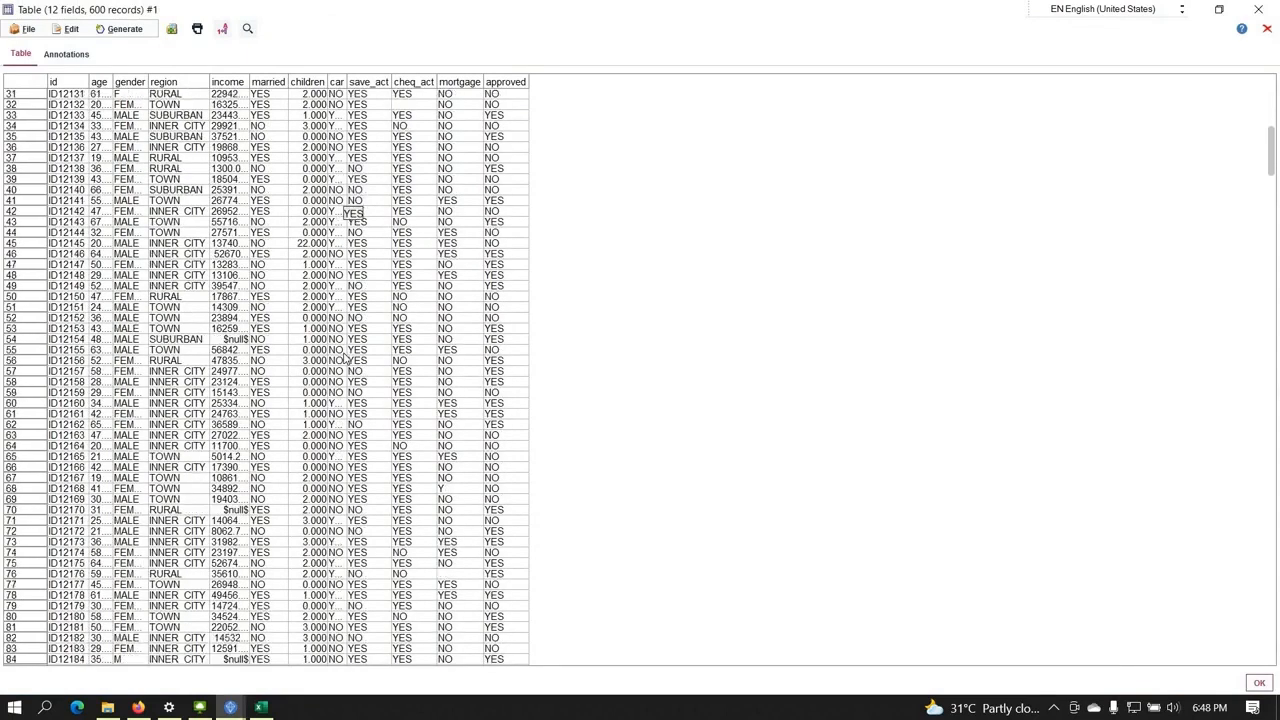
{"action": "scroll", "coordinate": [344, 357], "scroll_direction": "down", "scroll_amount": 20}
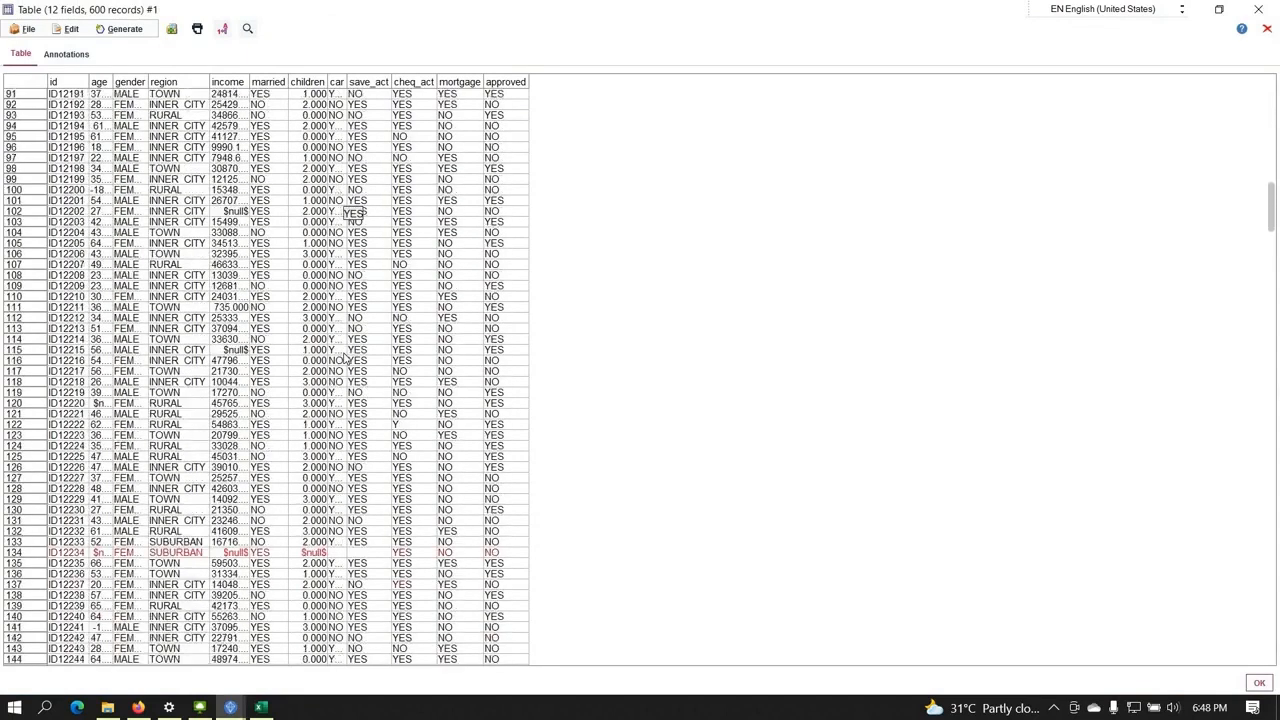
{"action": "scroll", "coordinate": [344, 357], "scroll_direction": "down", "scroll_amount": 5}
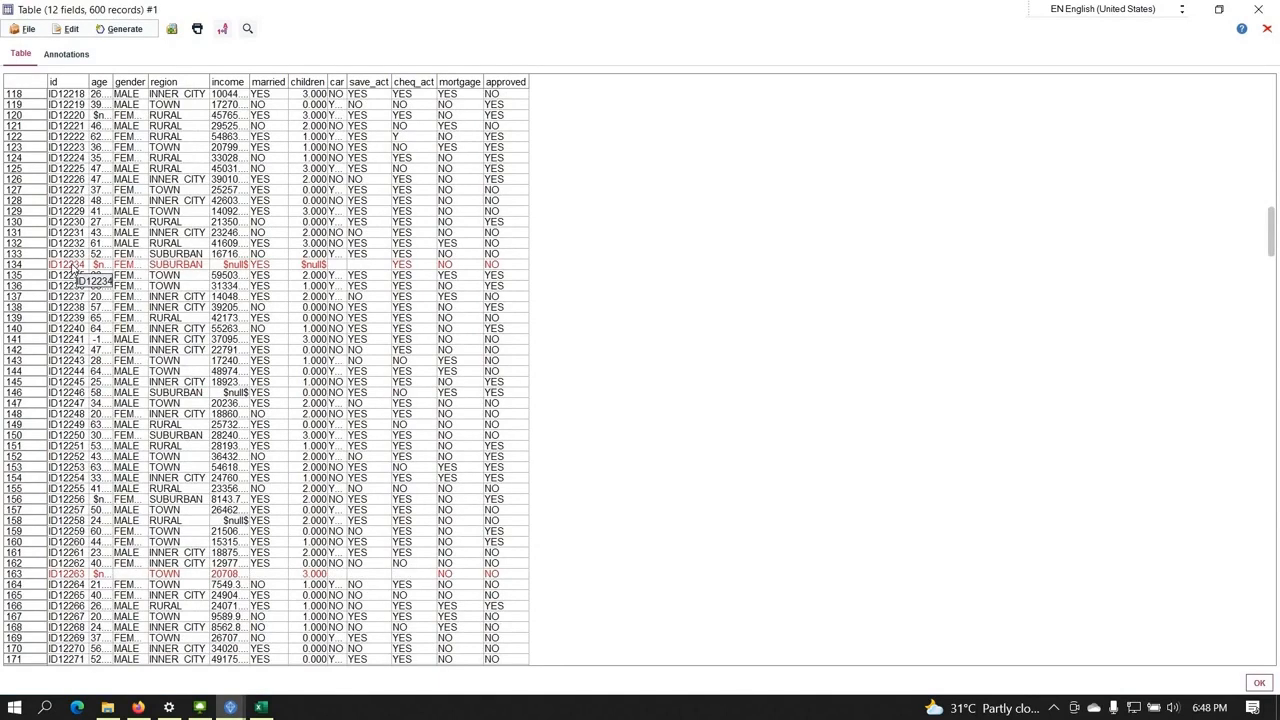
{"action": "left_click", "coordinate": [75, 266]}
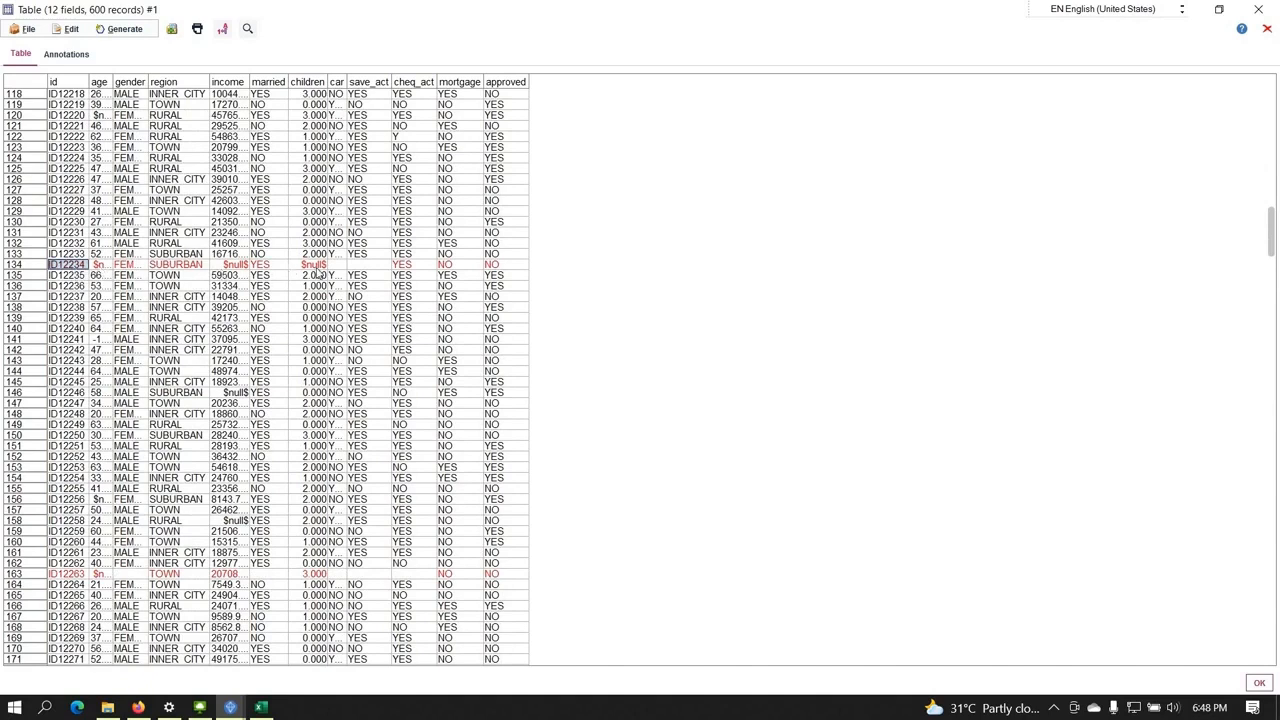
- Check the empty age, gender, married and account fields of highlighted row 163, and revisit the income value in row 134
{"action": "scroll", "coordinate": [380, 350], "scroll_direction": "down", "scroll_amount": 12}
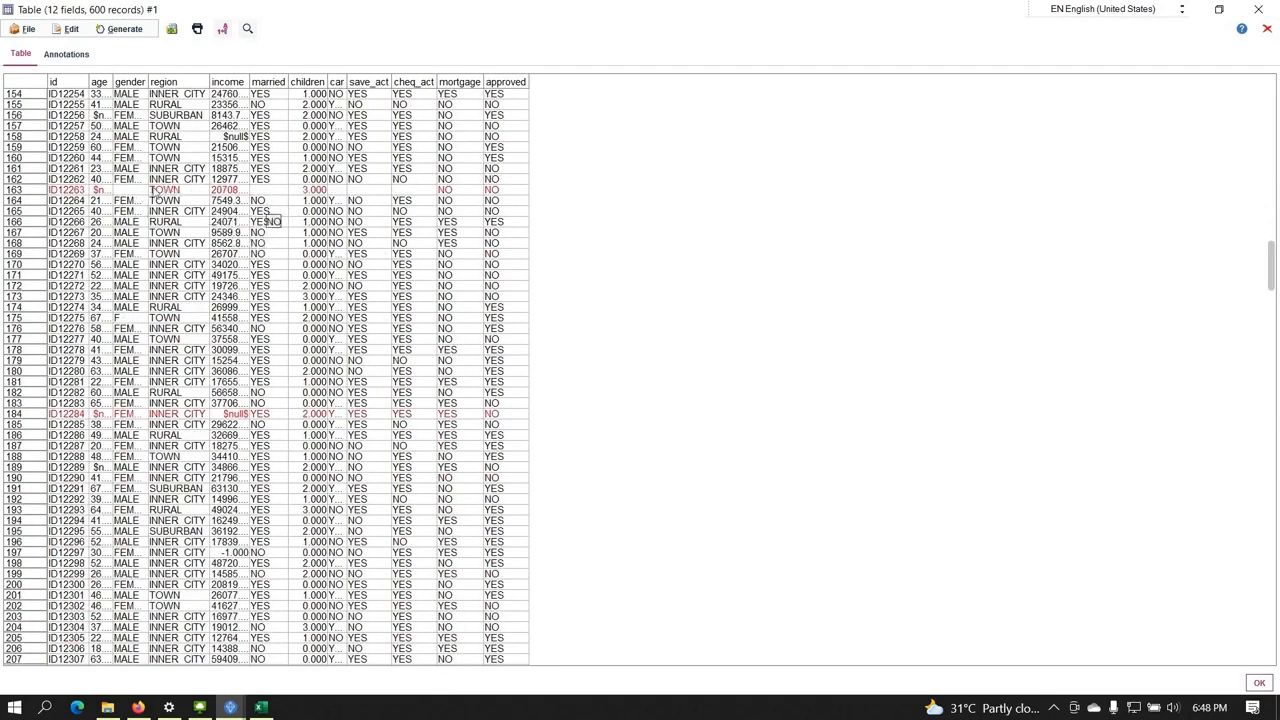
{"action": "left_click", "coordinate": [101, 190]}
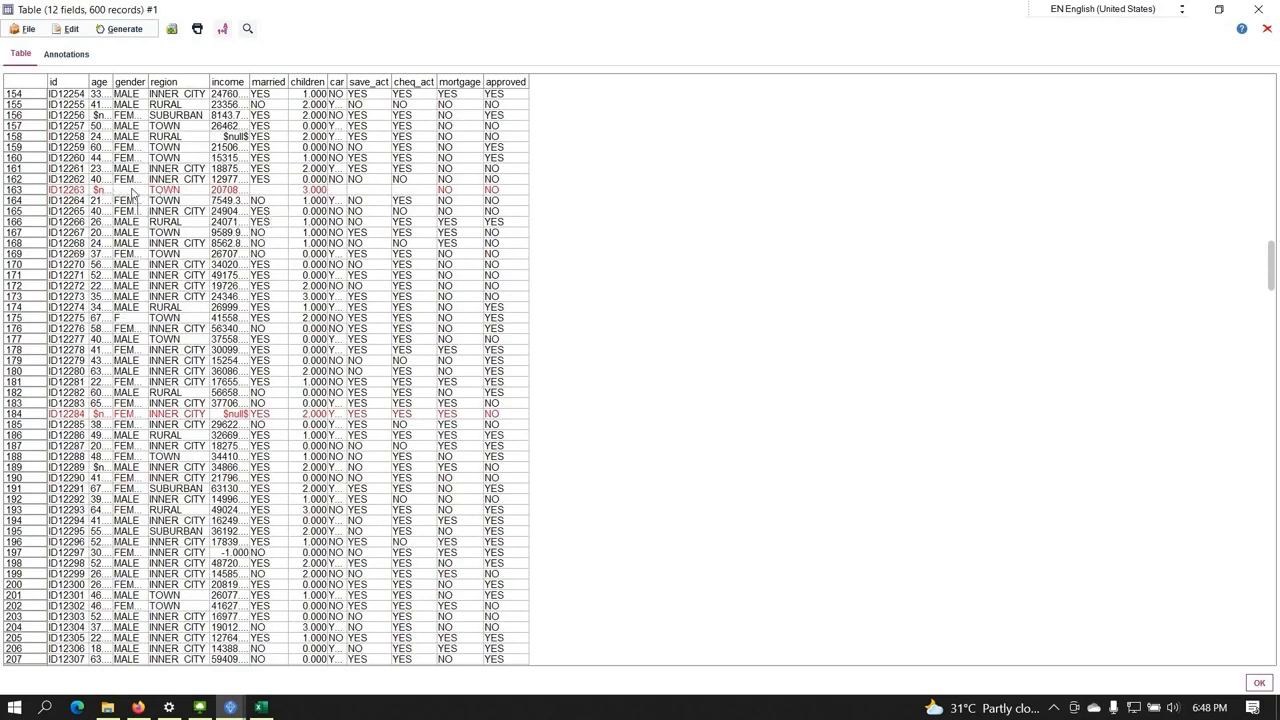
{"action": "left_click", "coordinate": [283, 191]}
{"action": "left_click", "coordinate": [406, 191]}
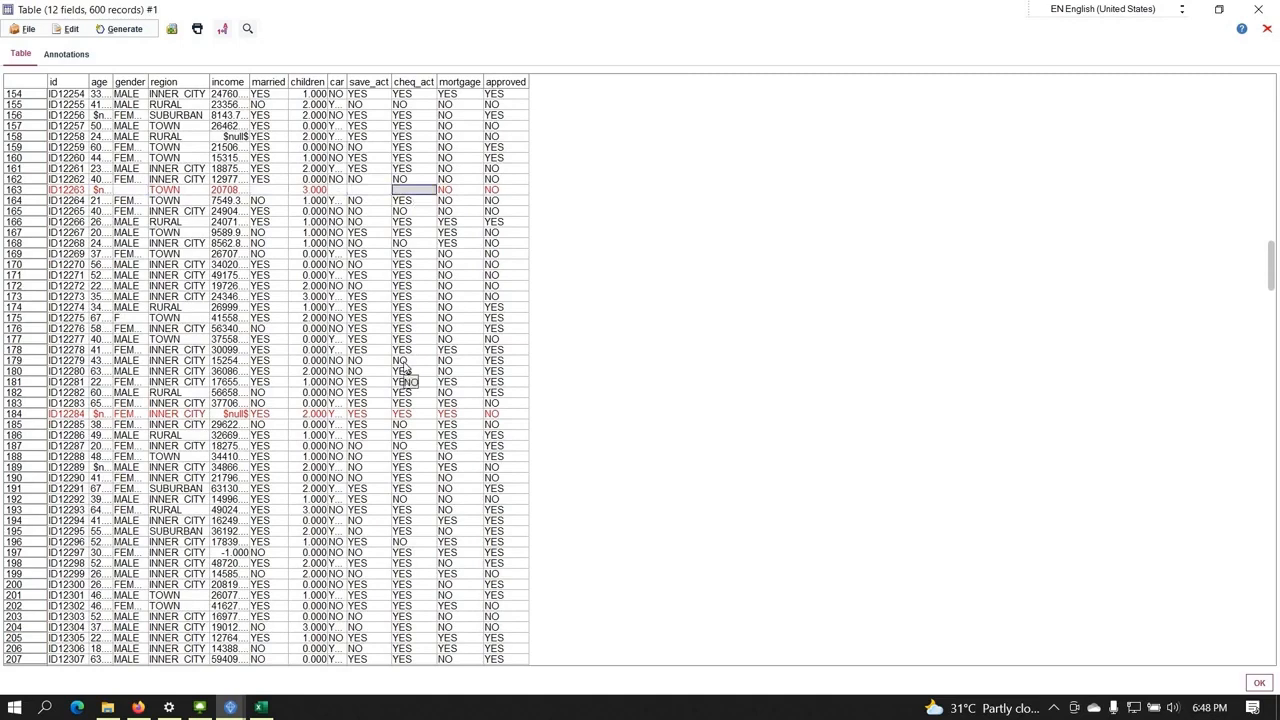
{"action": "scroll", "coordinate": [405, 370], "scroll_direction": "down", "scroll_amount": 2}
{"action": "scroll", "coordinate": [405, 368], "scroll_direction": "up", "scroll_amount": 9}
{"action": "scroll", "coordinate": [405, 368], "scroll_direction": "up", "scroll_amount": 9}
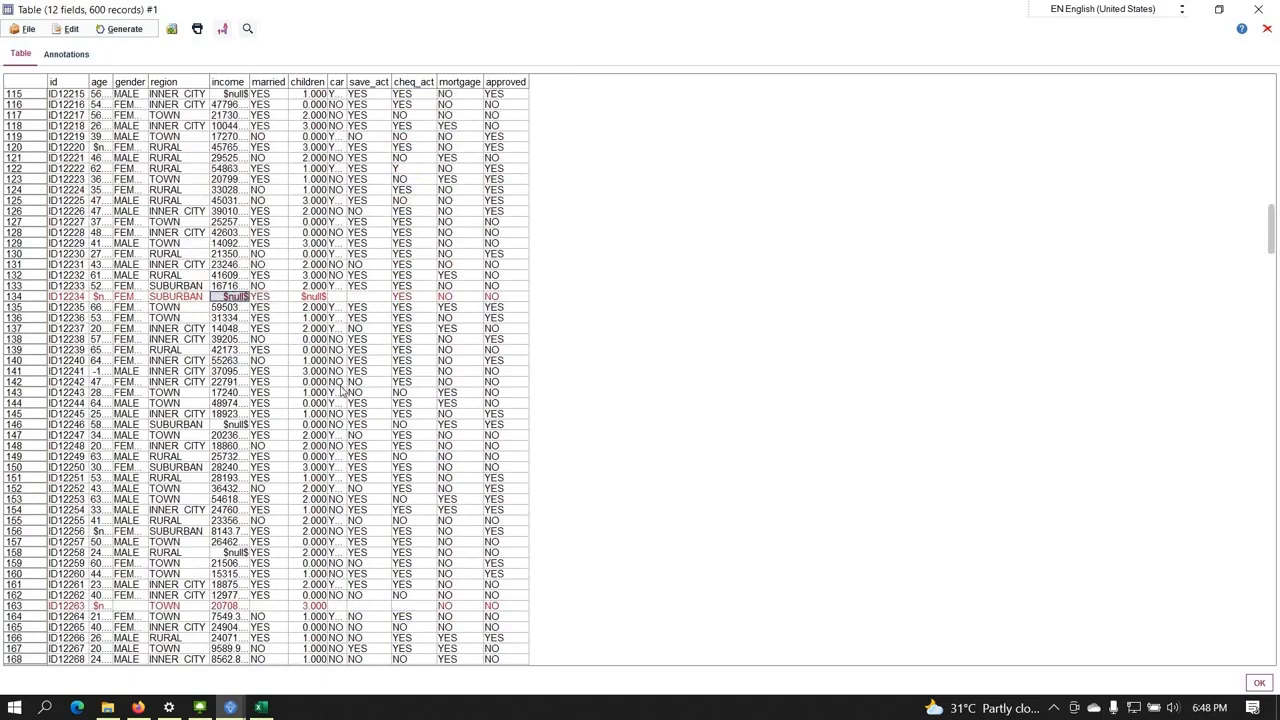
- Examine highlighted row 184 and look through the remaining rows for further highlighted records
{"action": "scroll", "coordinate": [342, 391], "scroll_direction": "down", "scroll_amount": 9}
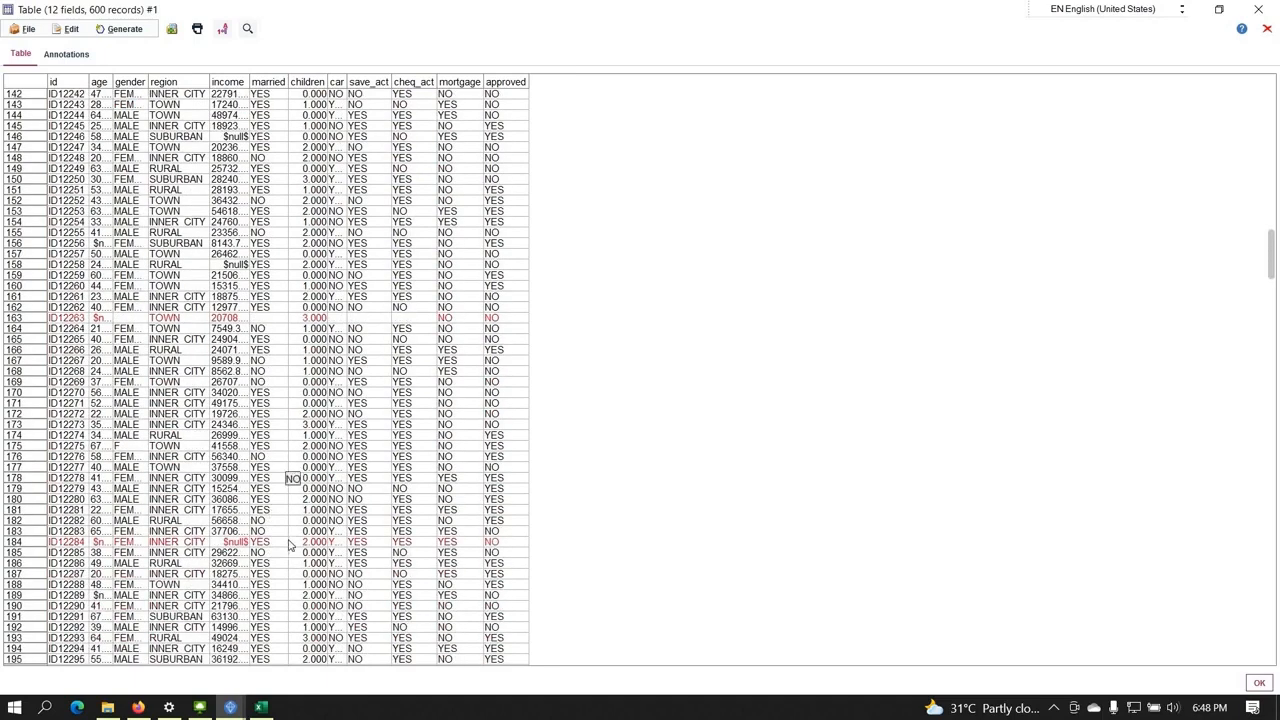
{"action": "scroll", "coordinate": [290, 545], "scroll_direction": "down", "scroll_amount": 20}
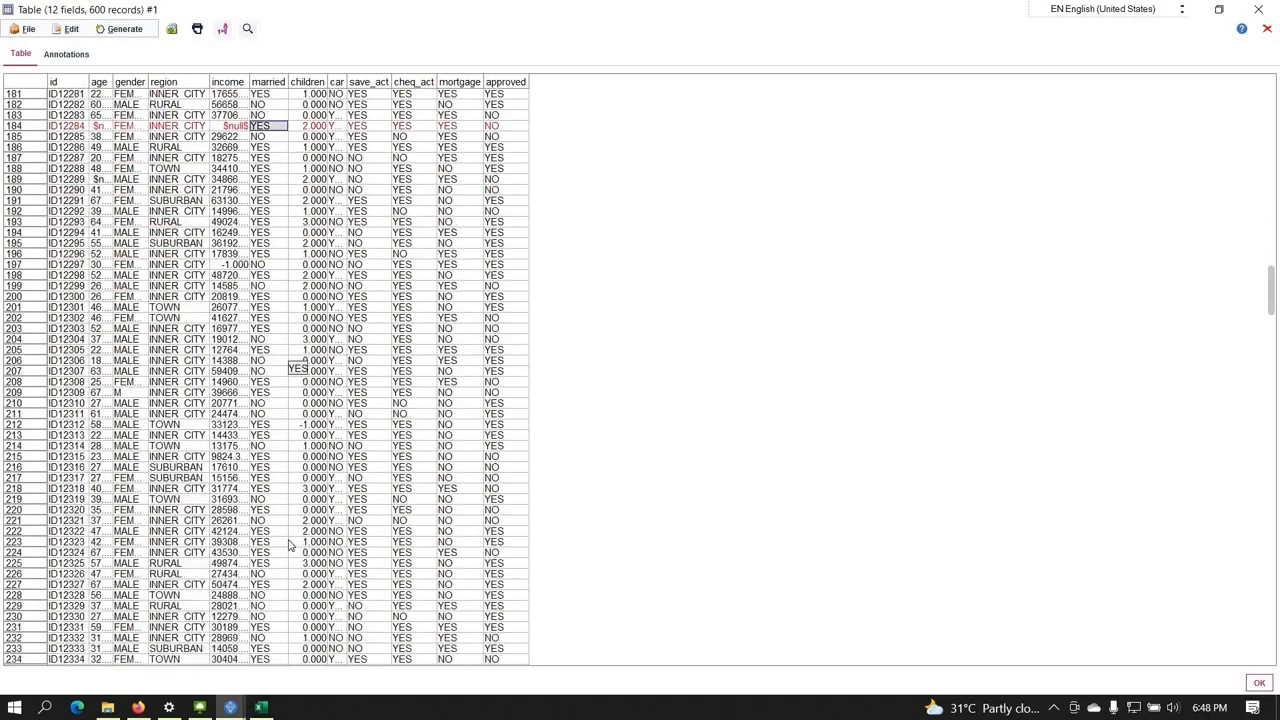
{"action": "scroll", "coordinate": [290, 545], "scroll_direction": "down", "scroll_amount": 20}
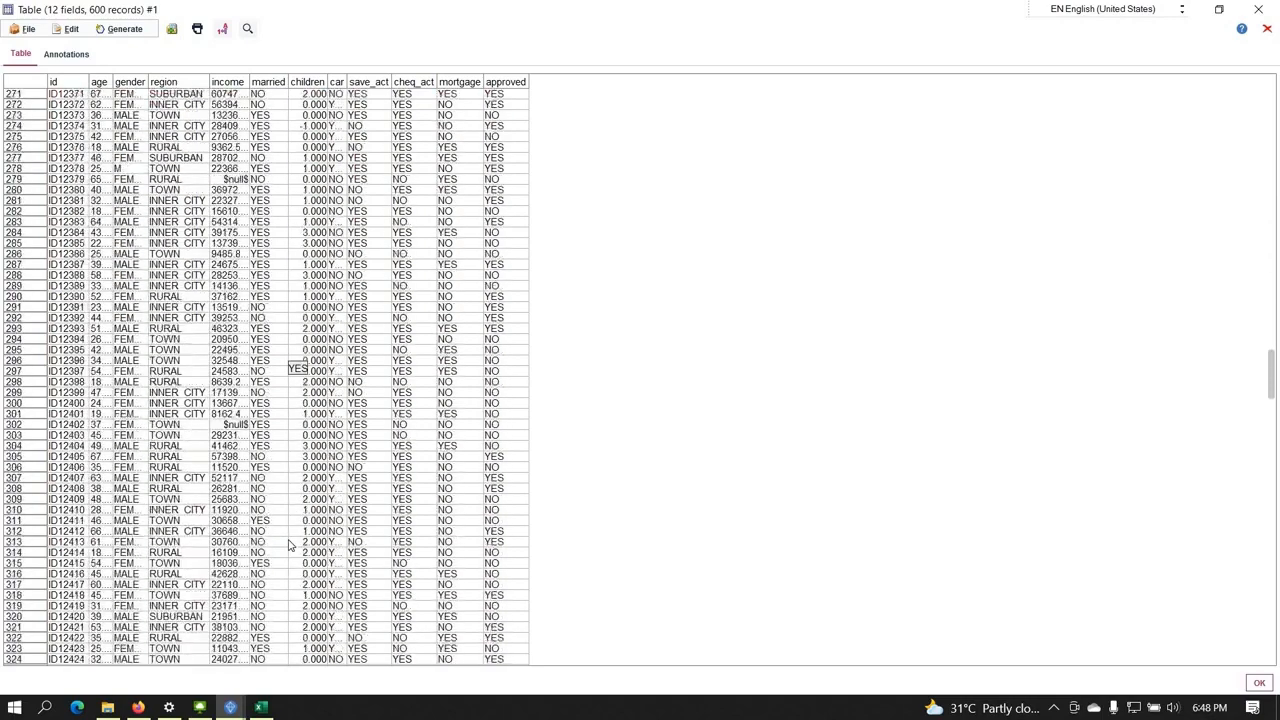
{"action": "scroll", "coordinate": [290, 545], "scroll_direction": "down", "scroll_amount": 20}
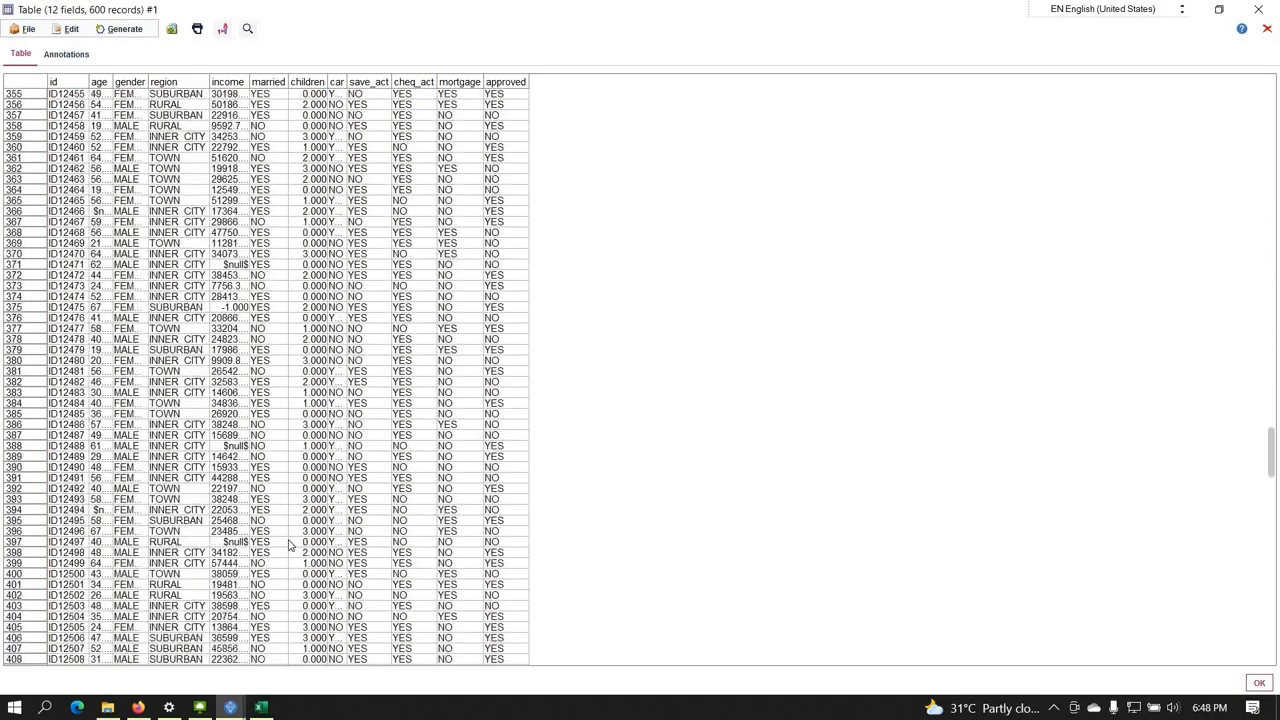
{"action": "scroll", "coordinate": [290, 545], "scroll_direction": "down", "scroll_amount": 20}
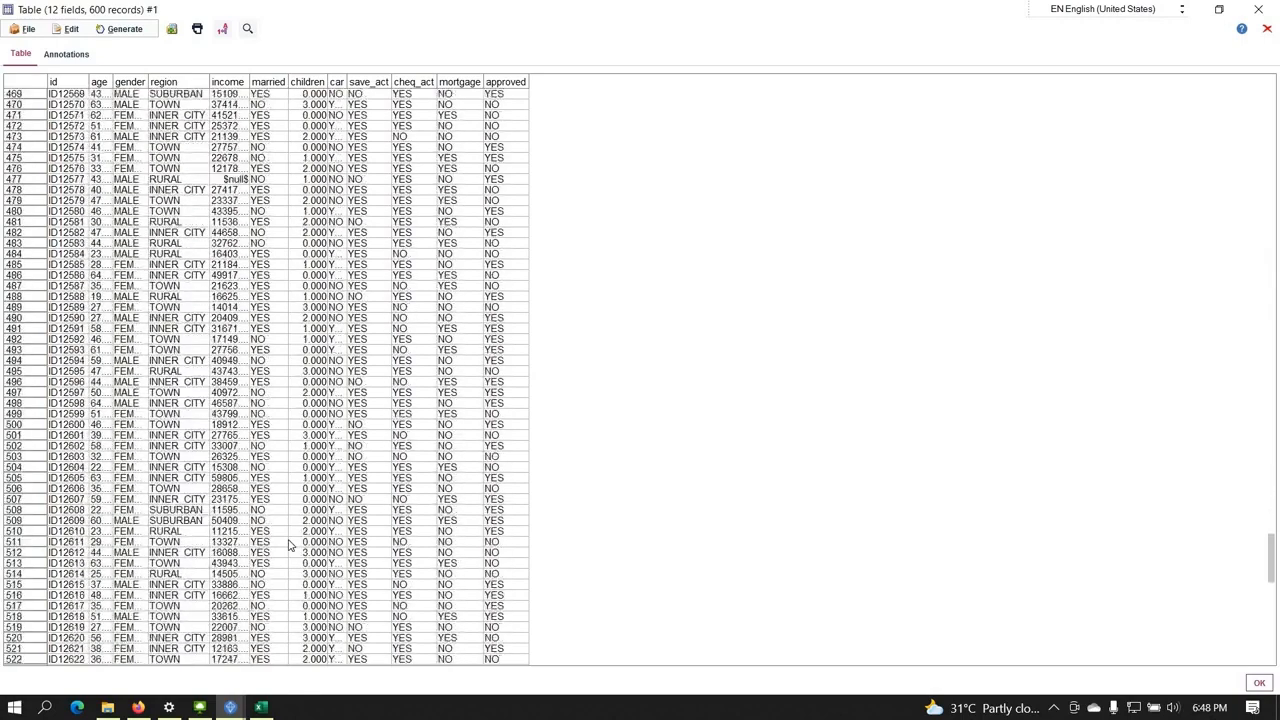
{"action": "scroll", "coordinate": [290, 545], "scroll_direction": "down", "scroll_amount": 14}
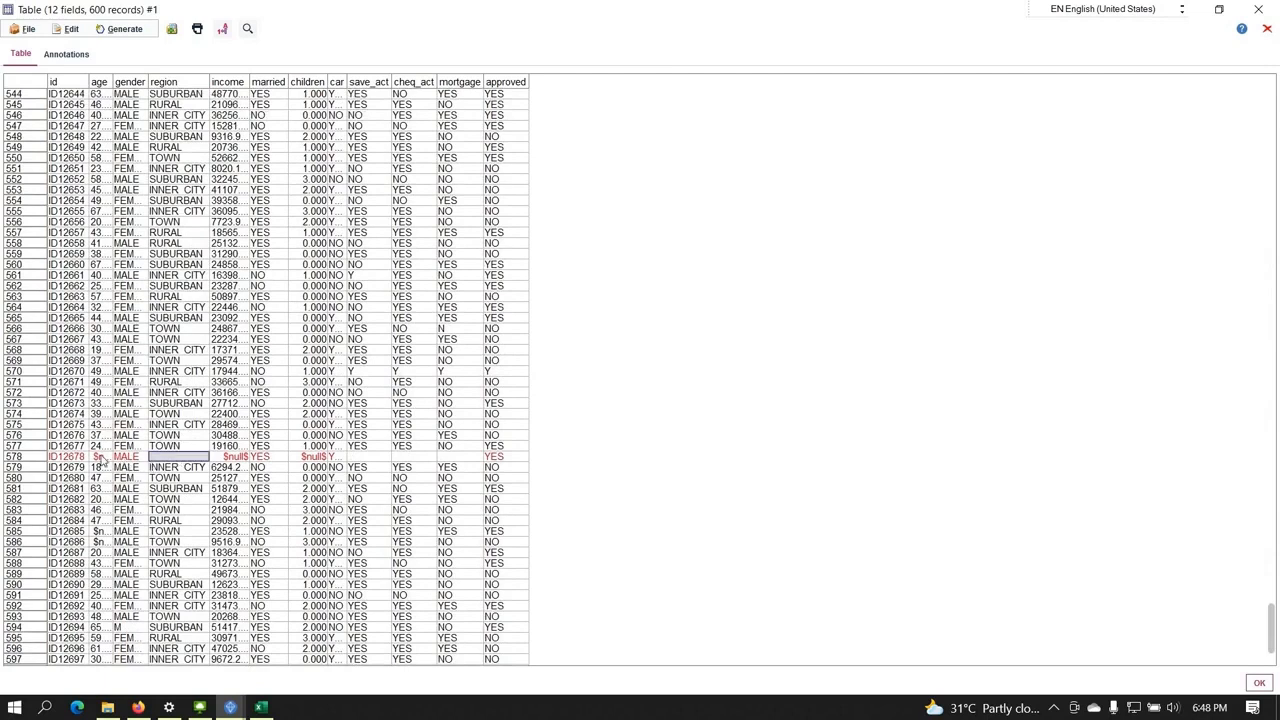
- Check the age, income, children, save_act, cheq_act and mortgage fields of highlighted row 578, and close the table output
{"action": "left_click", "coordinate": [102, 457]}
{"action": "left_click", "coordinate": [240, 458]}
{"action": "left_click", "coordinate": [314, 458]}
{"action": "left_click", "coordinate": [385, 460]}
{"action": "left_click", "coordinate": [414, 460]}
{"action": "left_click", "coordinate": [453, 460]}
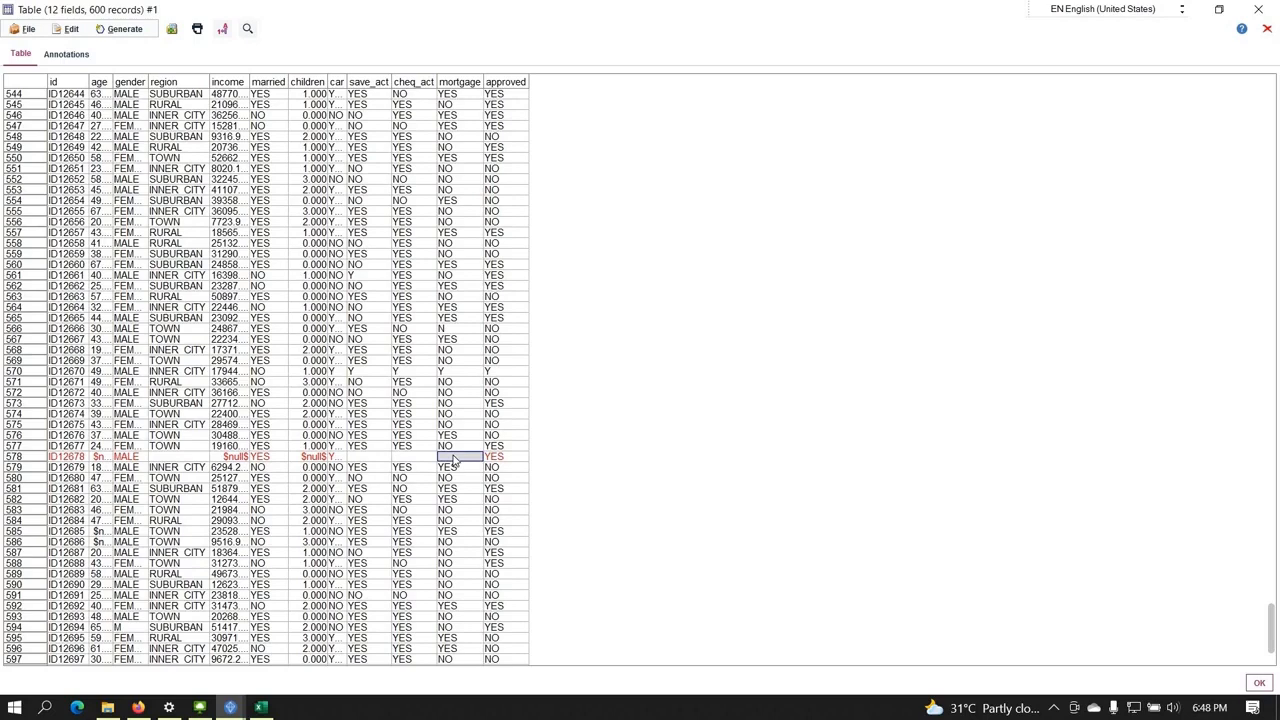
{"action": "scroll", "coordinate": [453, 460], "scroll_direction": "down", "scroll_amount": 1}
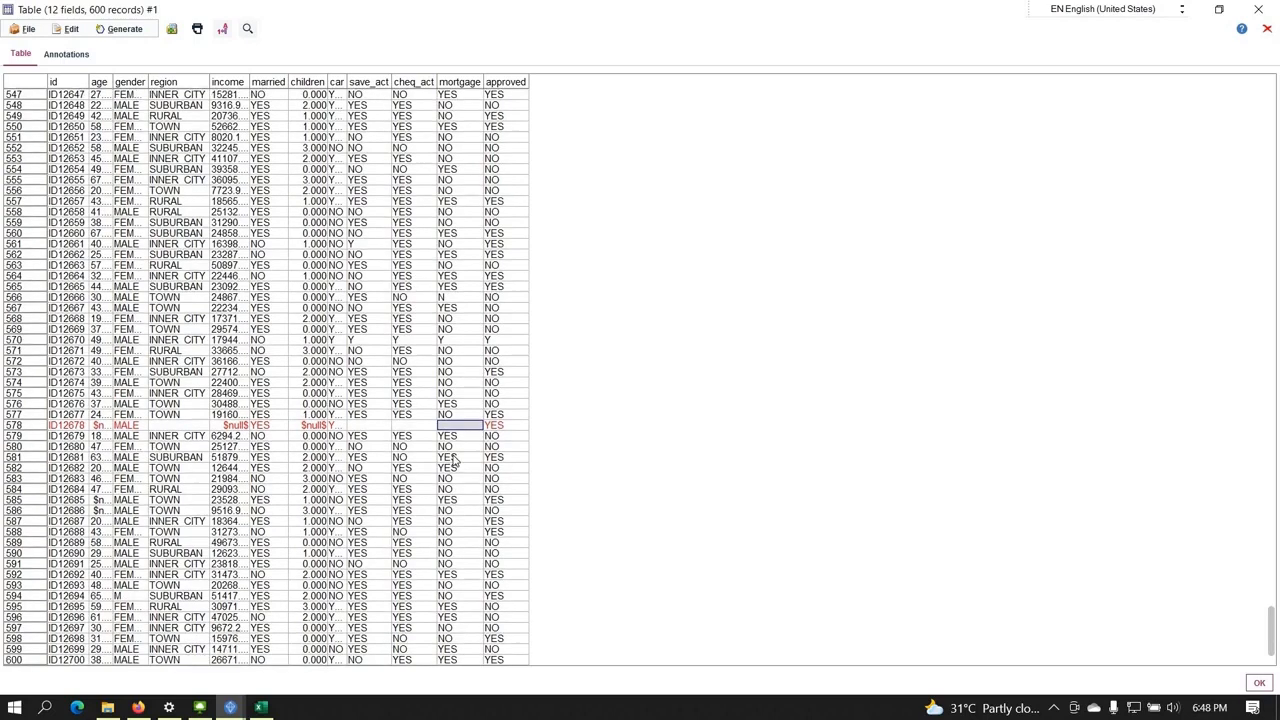
{"action": "left_click", "coordinate": [1258, 685]}
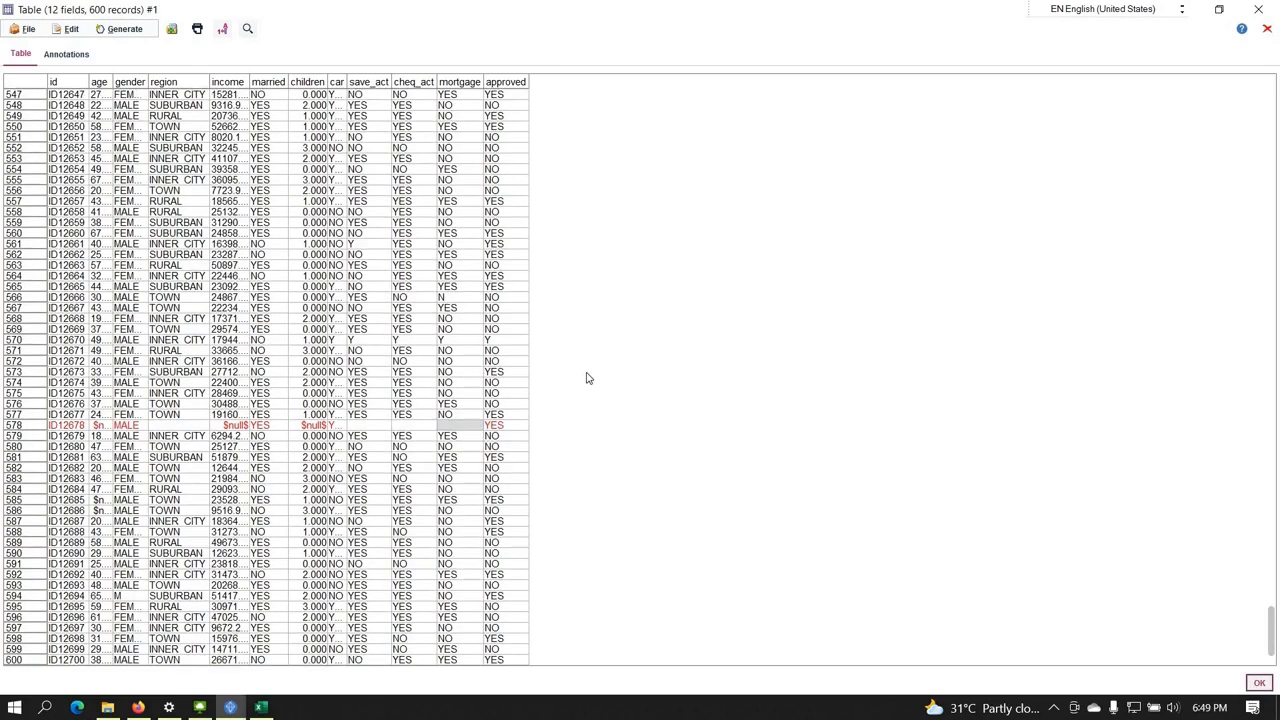